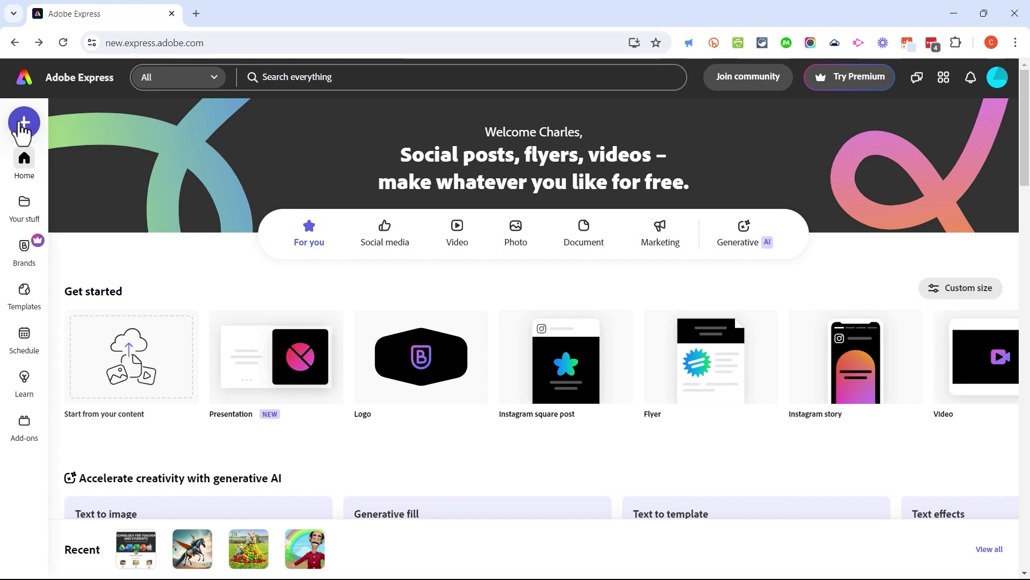
Choose Webpage from the Create list to begin a new blank webpage.
click(23, 123)
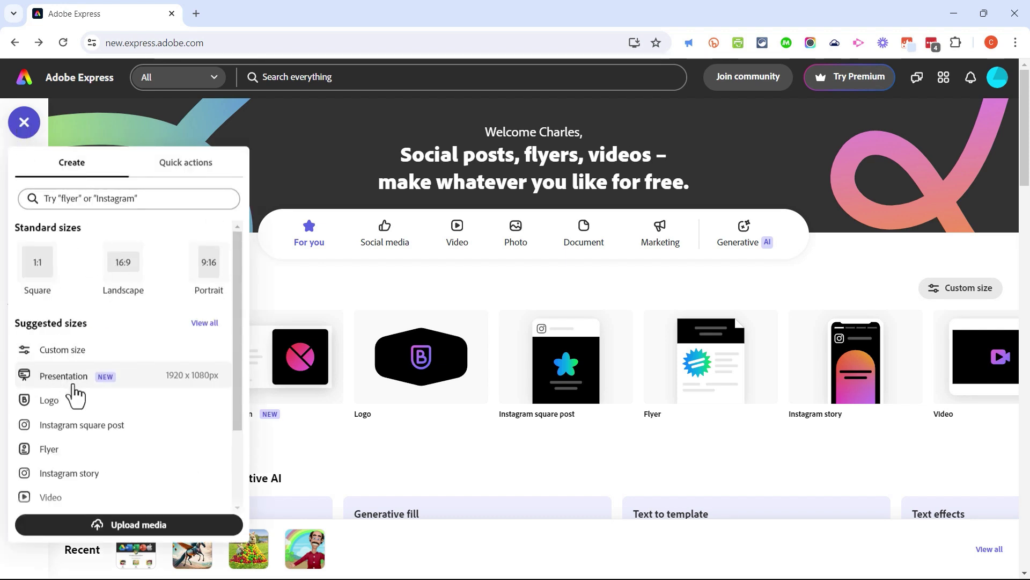
scroll(226, 343, down, 3)
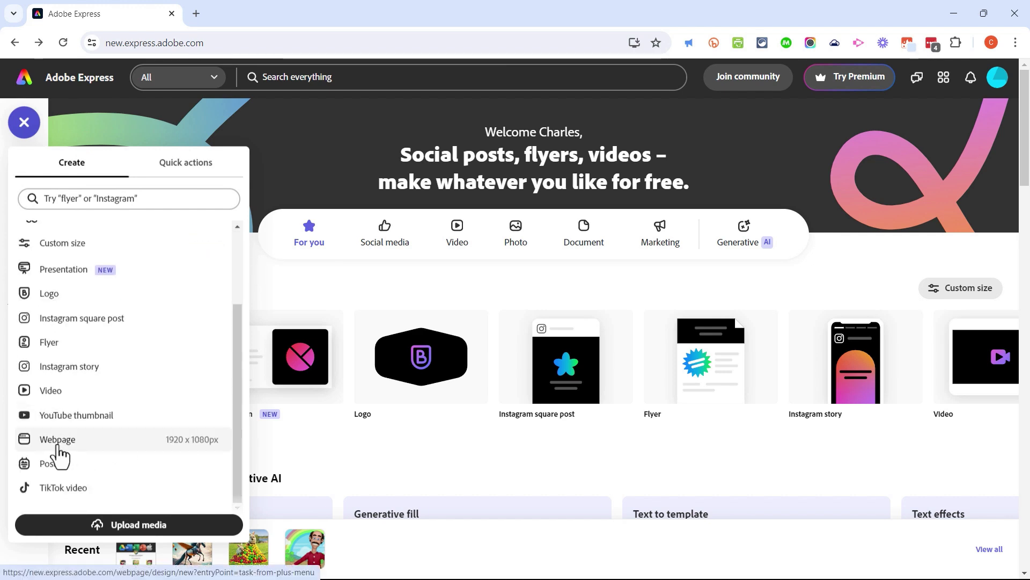
click(74, 438)
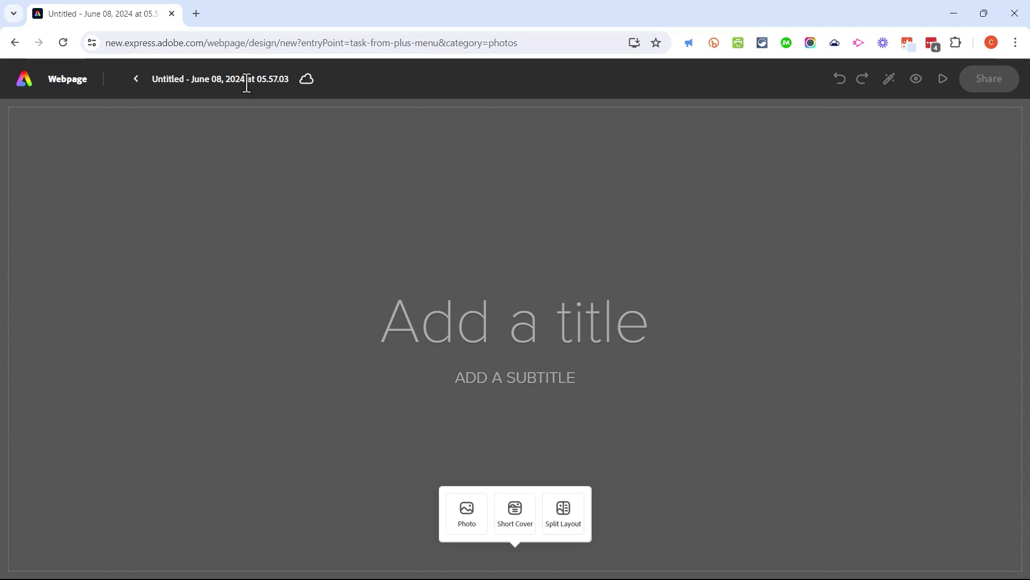
Rename the project to 'Learn Excel'.
click(174, 83)
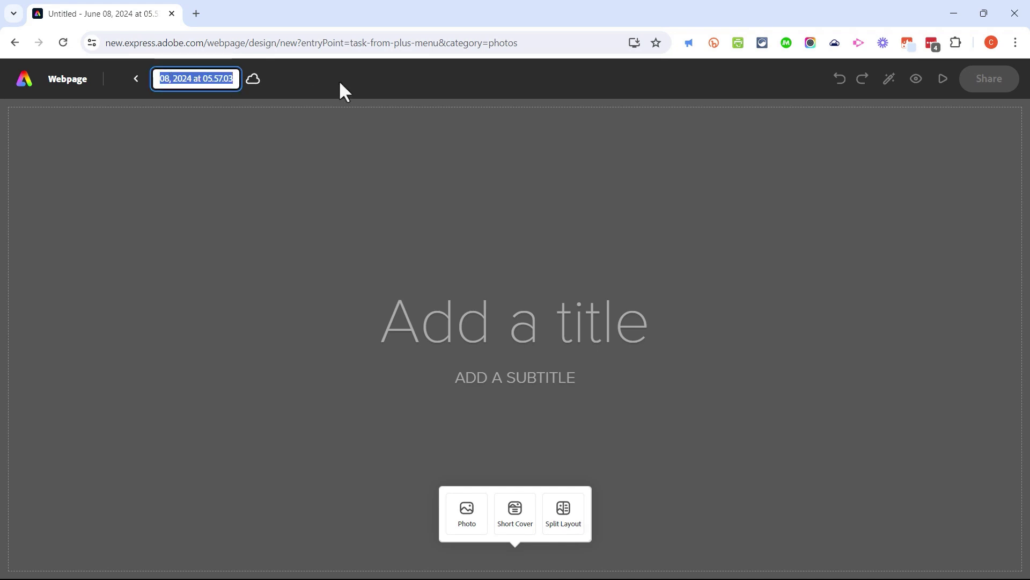
text(Learn Excel)
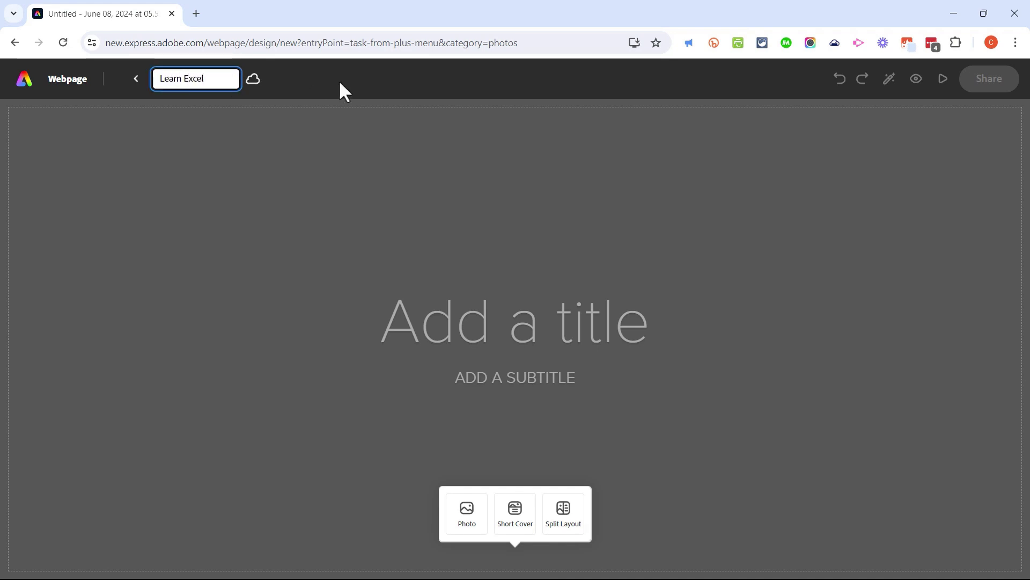
key(Return)
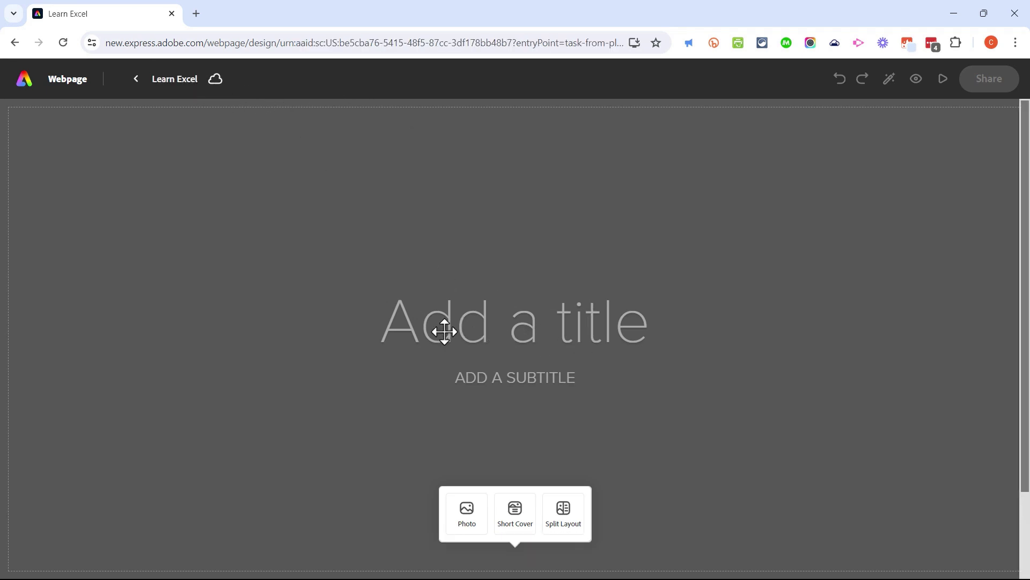
Paste 'Learn Excel' as the page title and 'BY WATCHING FREE TUTORIALS' as the subtitle.
click(519, 331)
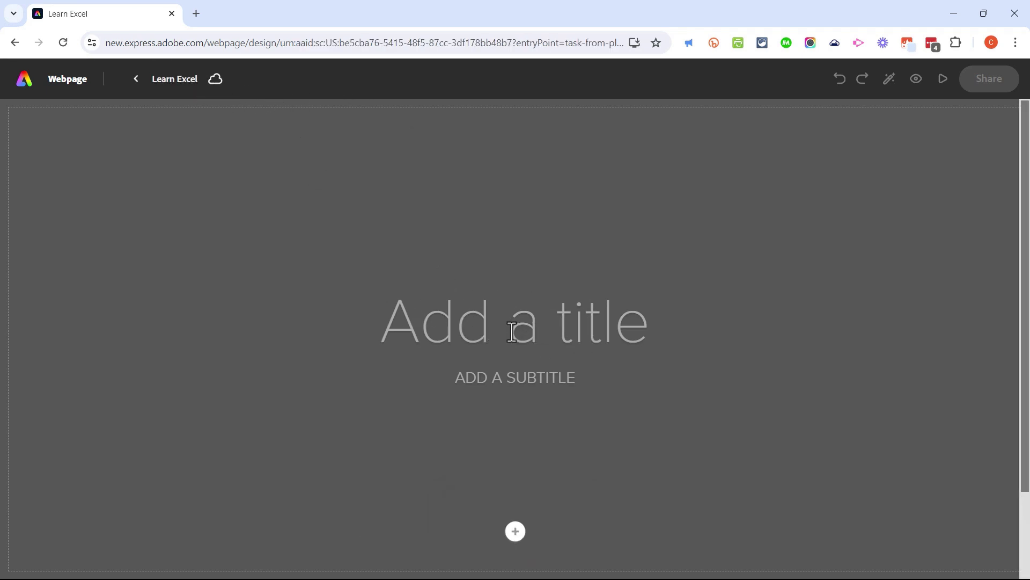
text(Learn Excel)
click(520, 383)
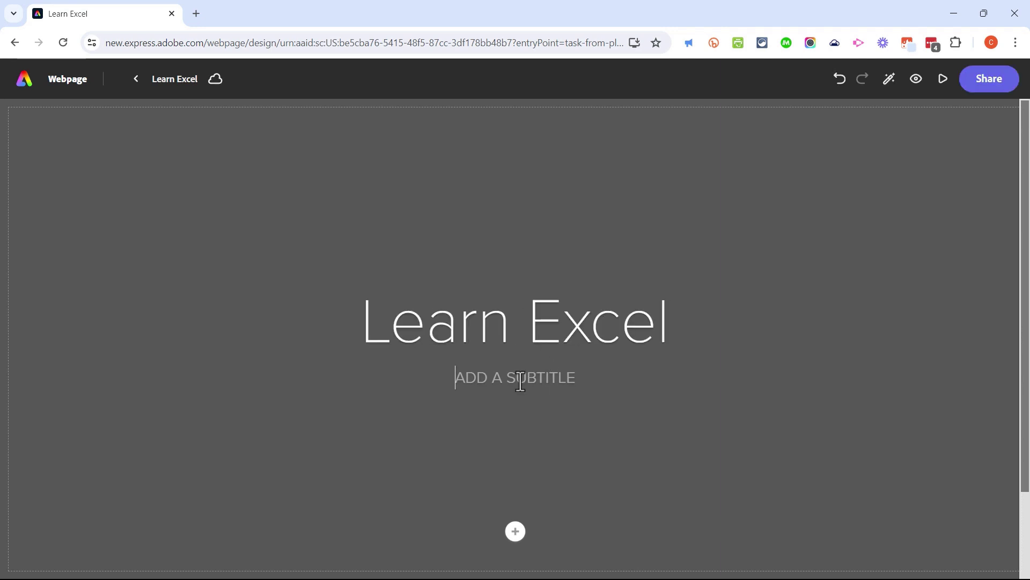
text(BY WATCHING FREE TUTORIALS)
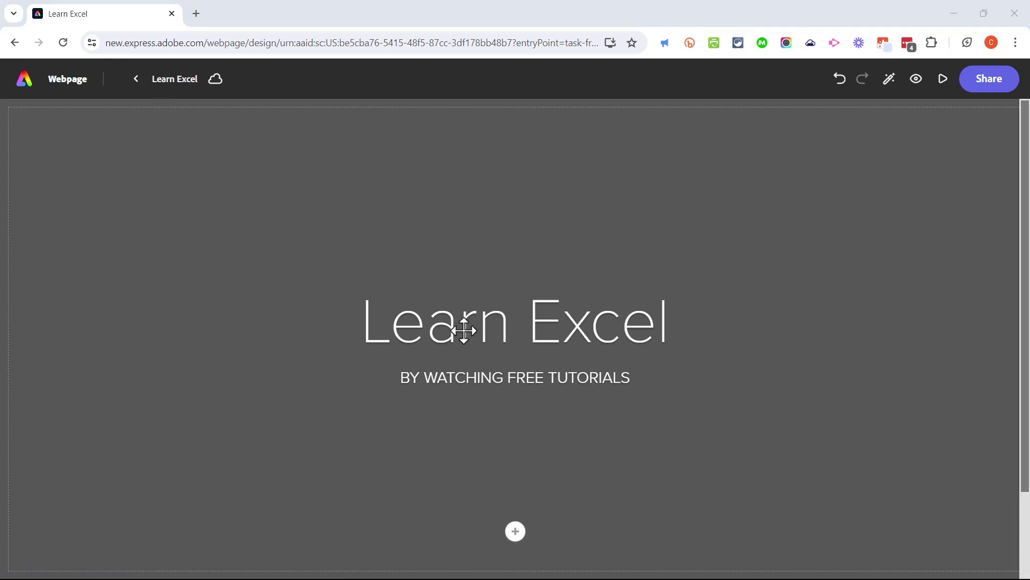
Search stock photos for 'beach' and set the blue-sky beach photo as the cover background.
click(516, 532)
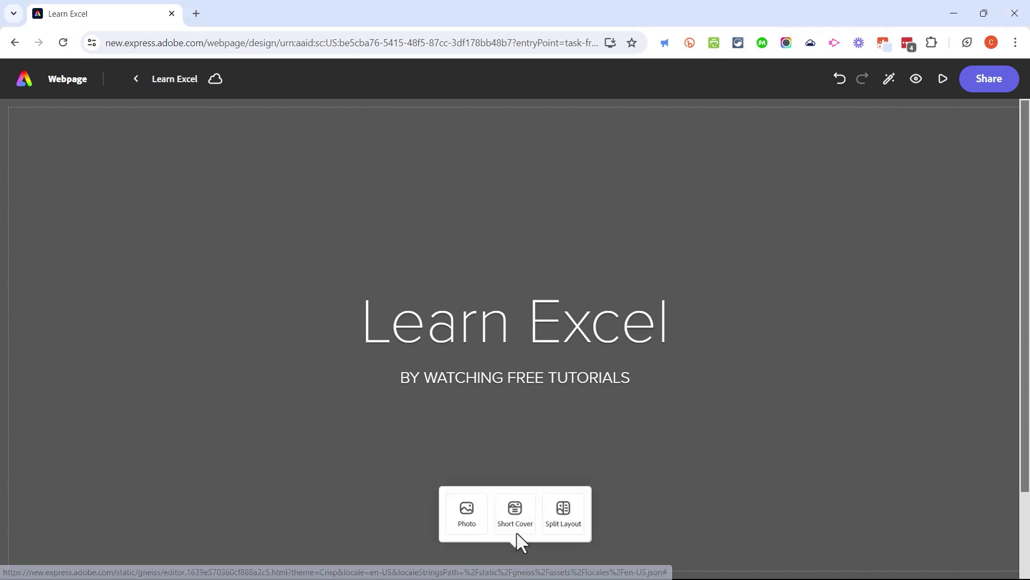
click(465, 524)
click(73, 193)
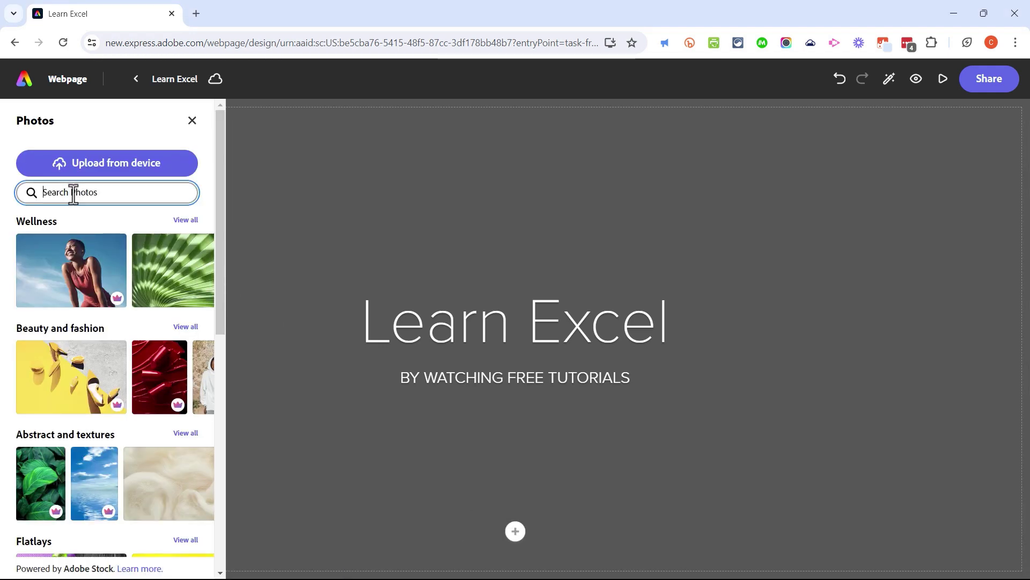
text(beach)
key(Return)
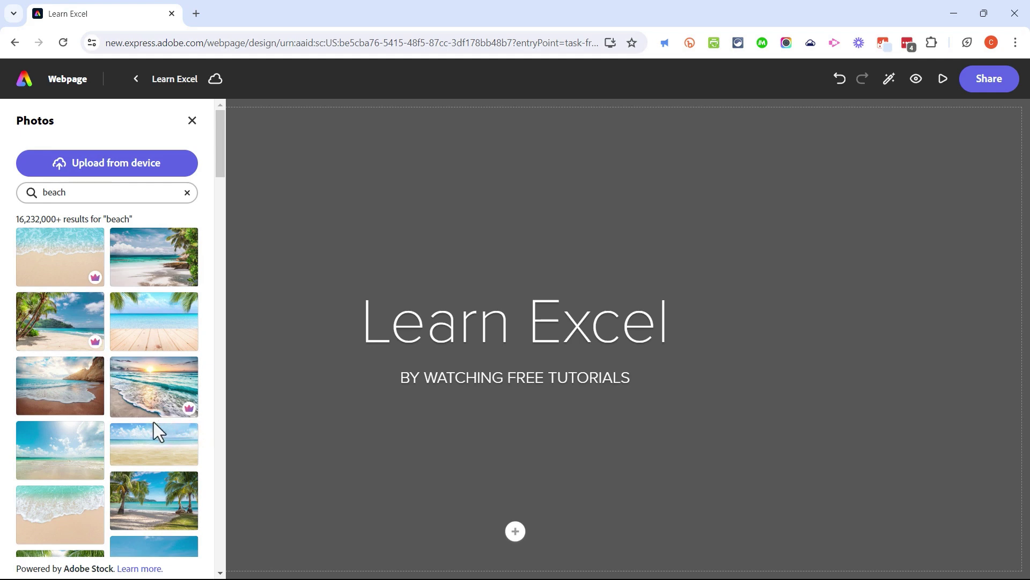
click(69, 456)
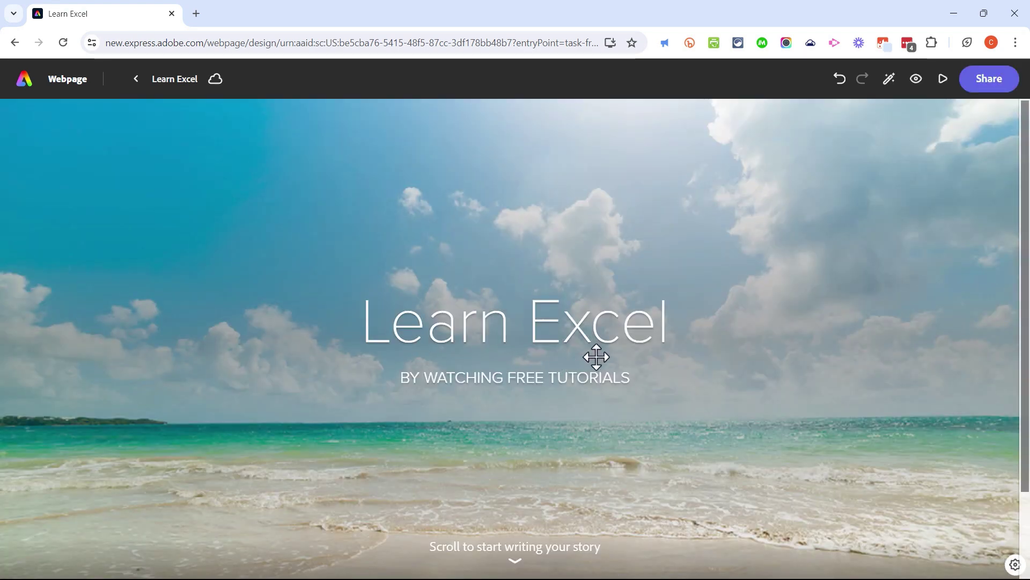
click(766, 340)
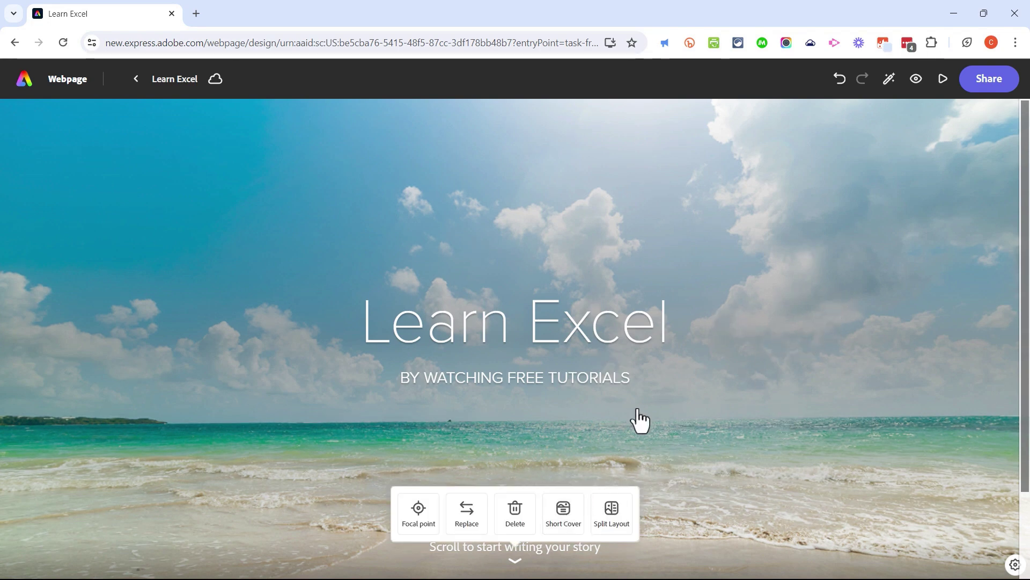
Switch the cover to Short Cover and save a focal point moved down onto the surf.
click(567, 530)
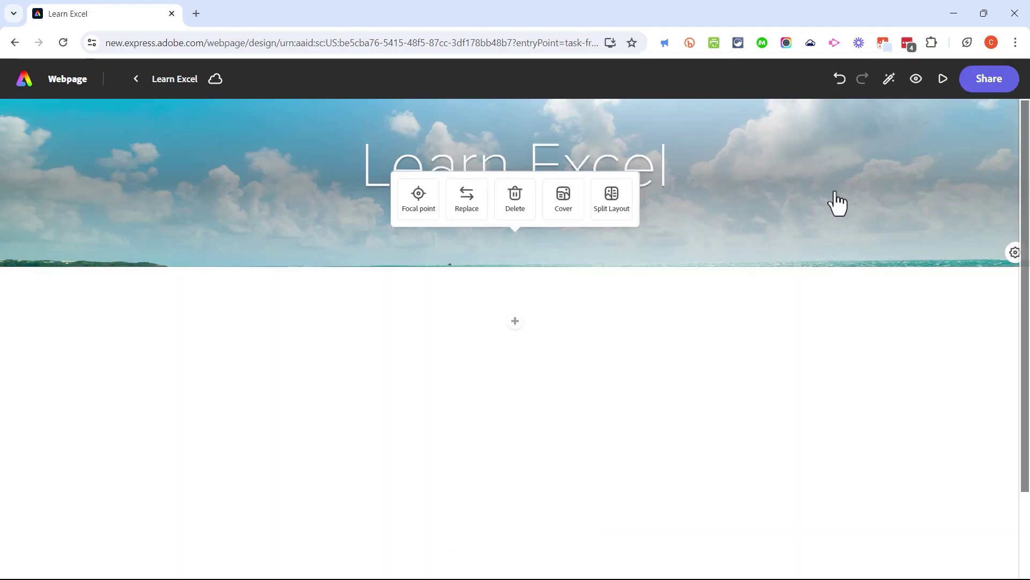
click(419, 209)
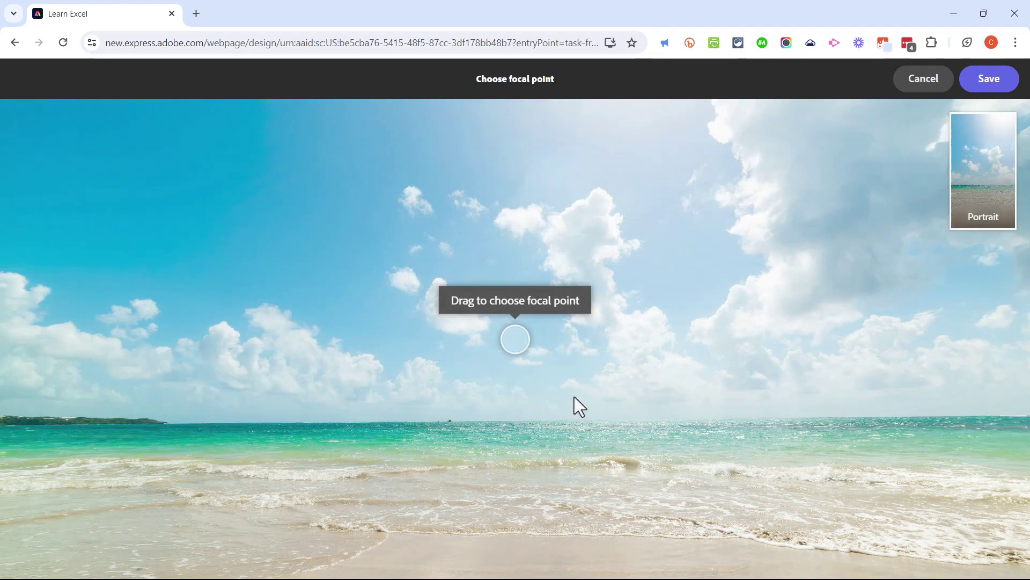
drag(515, 340, 514, 433)
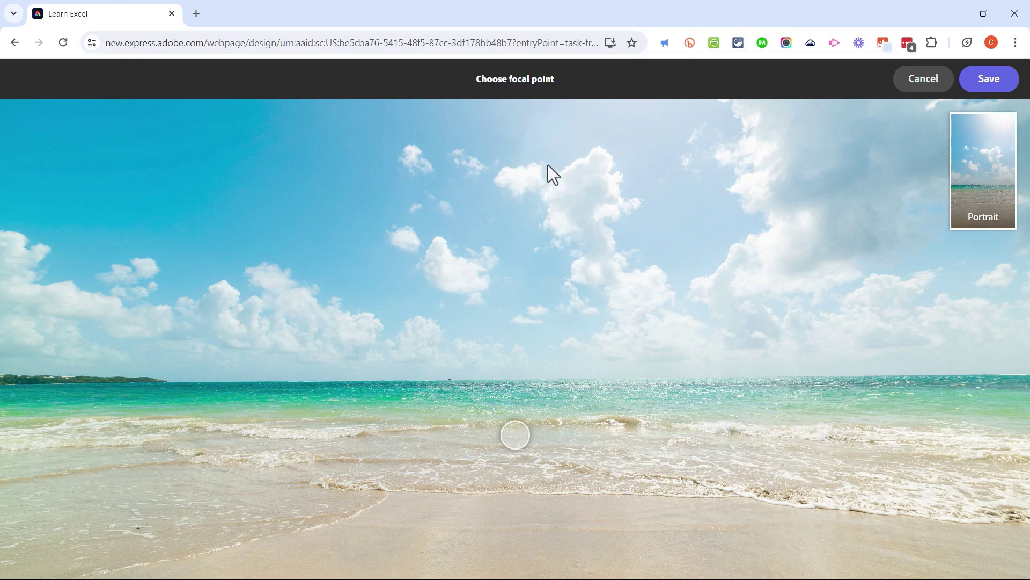
click(989, 79)
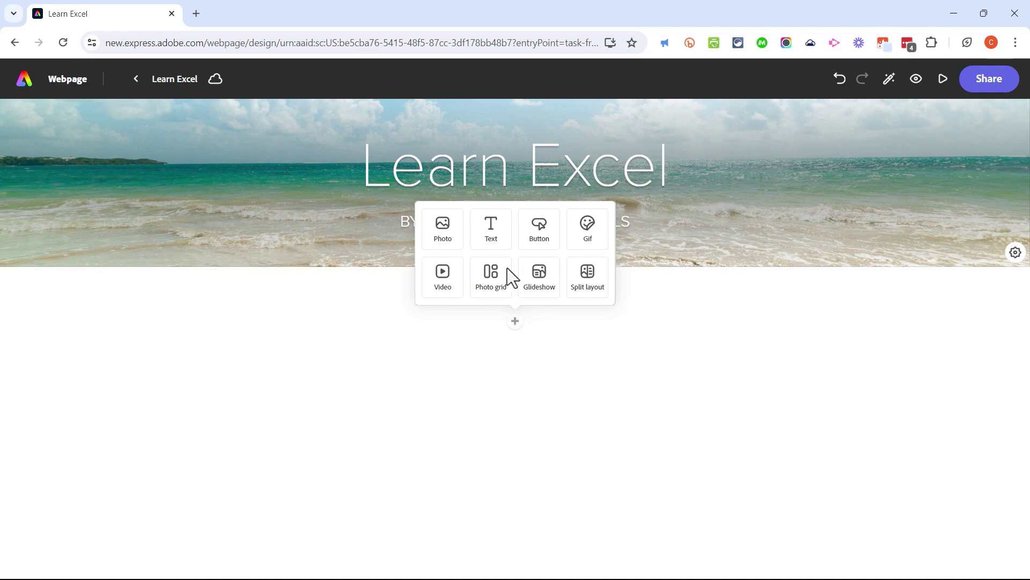
Add a text block saying the Excel videos help you master Excel, ending 'by visiting my channel homepage.'.
click(491, 245)
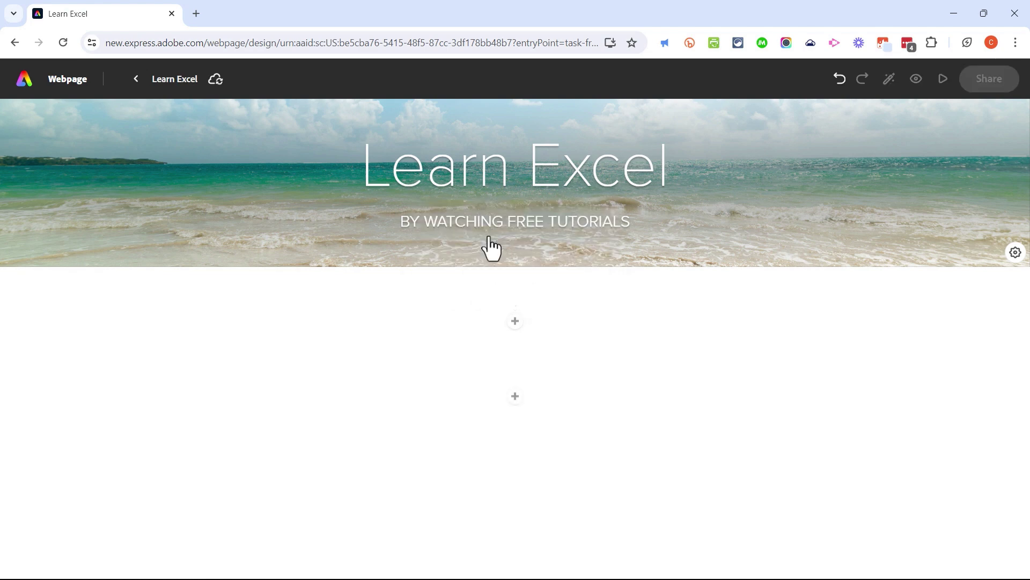
click(276, 359)
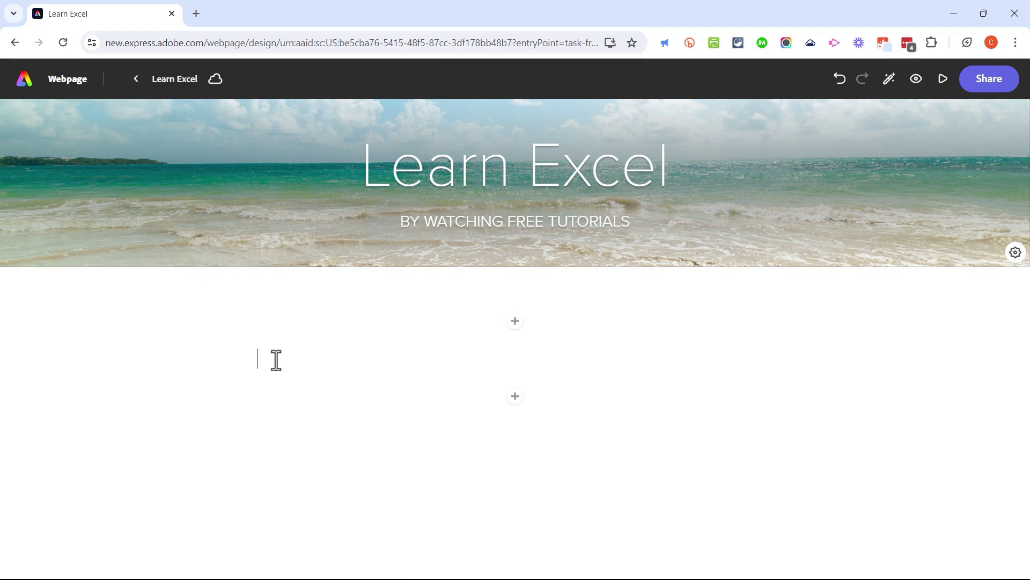
text(My Excel videos are powerful resources to help you master Excel.)
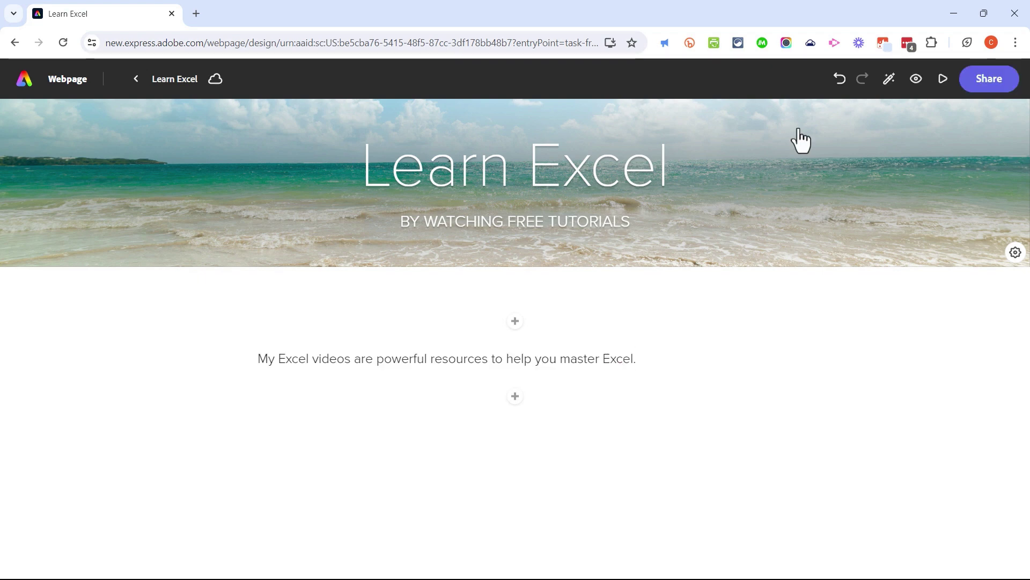
text( You can get started)
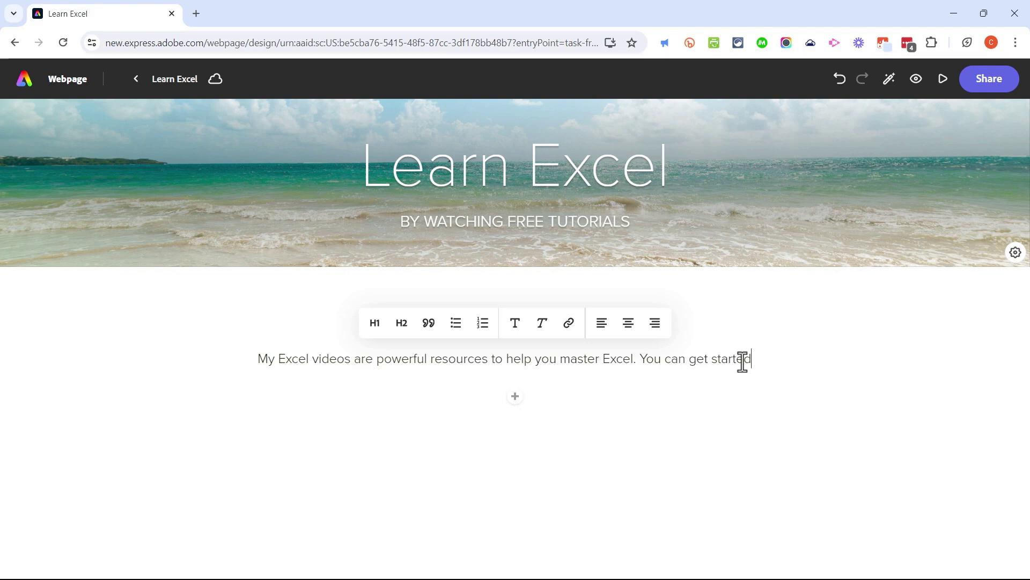
text(b)
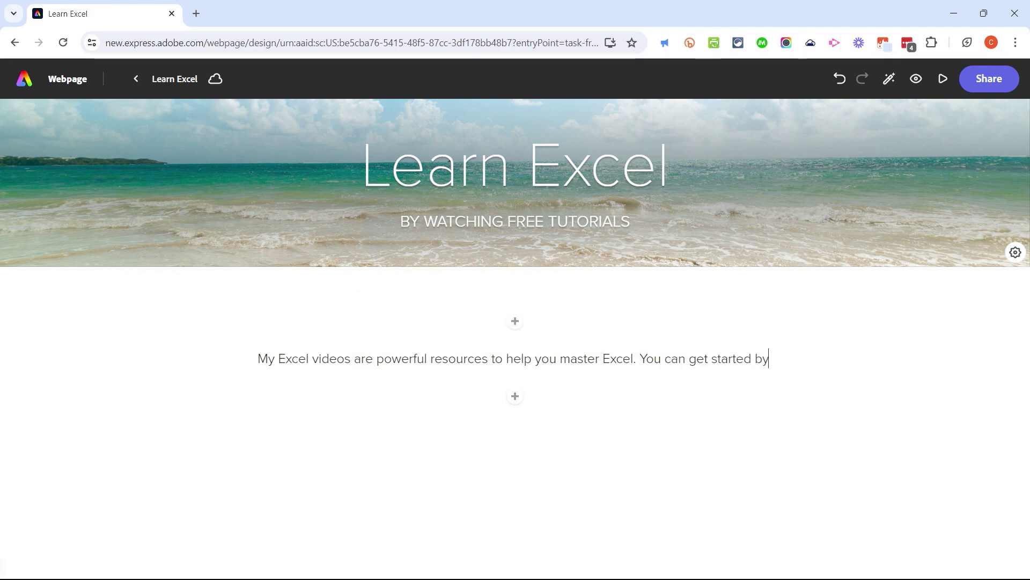
text(y visiting my channel homepage.)
drag(257, 382, 431, 386)
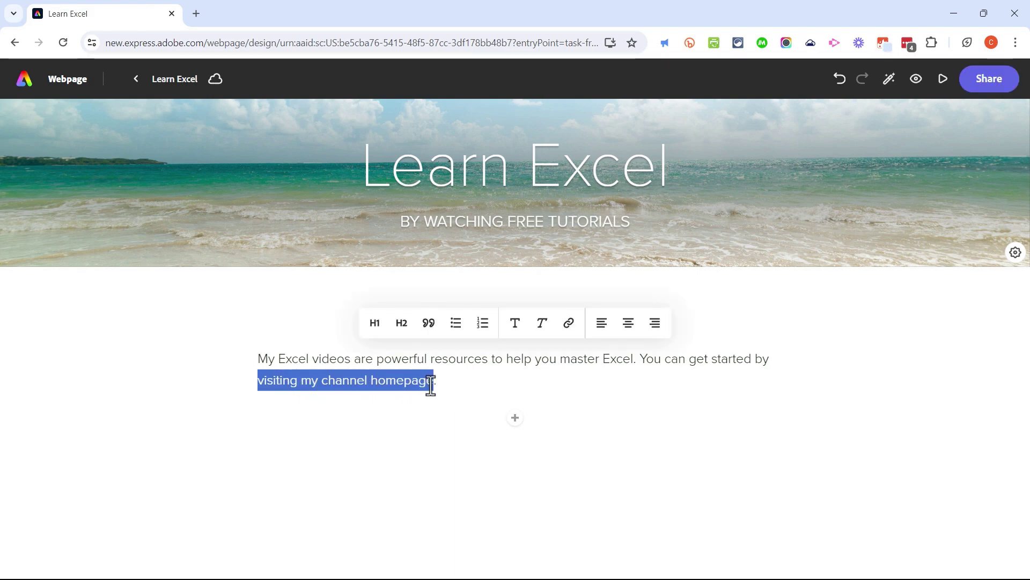
Try heading, quote, bullet and numbered styles on the paragraph, leaving it as plain text.
click(372, 328)
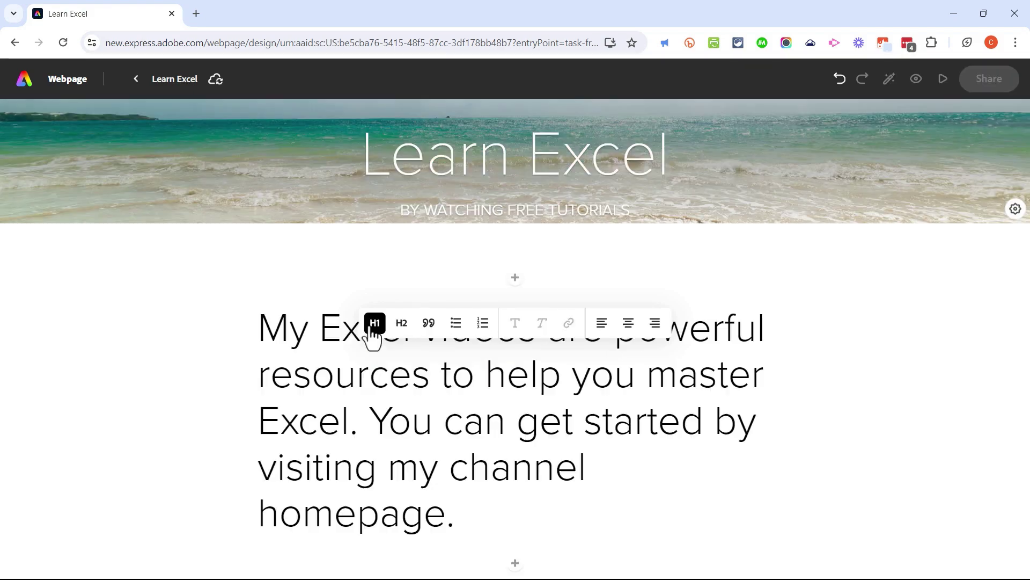
click(376, 245)
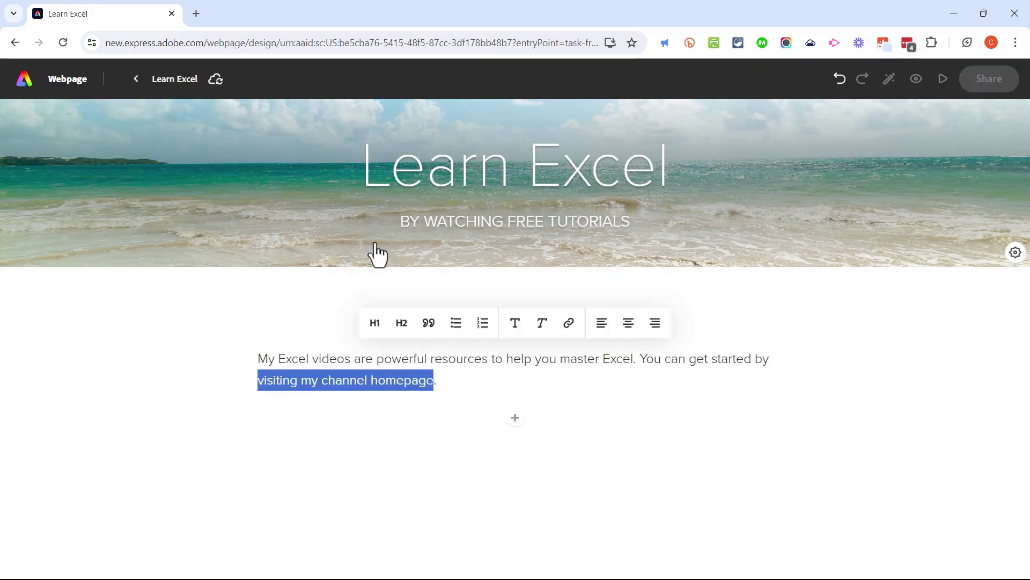
click(407, 330)
click(406, 330)
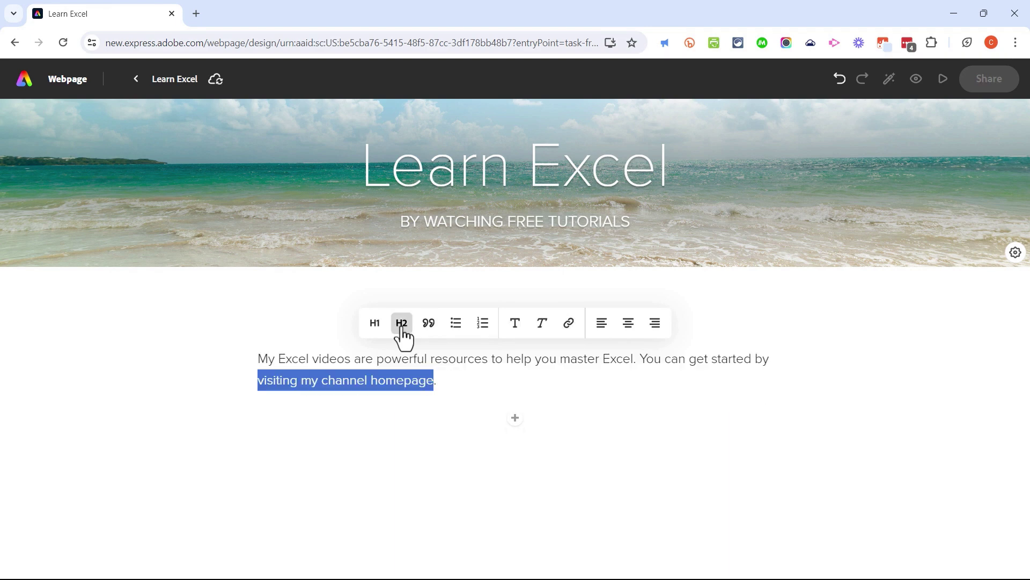
click(433, 329)
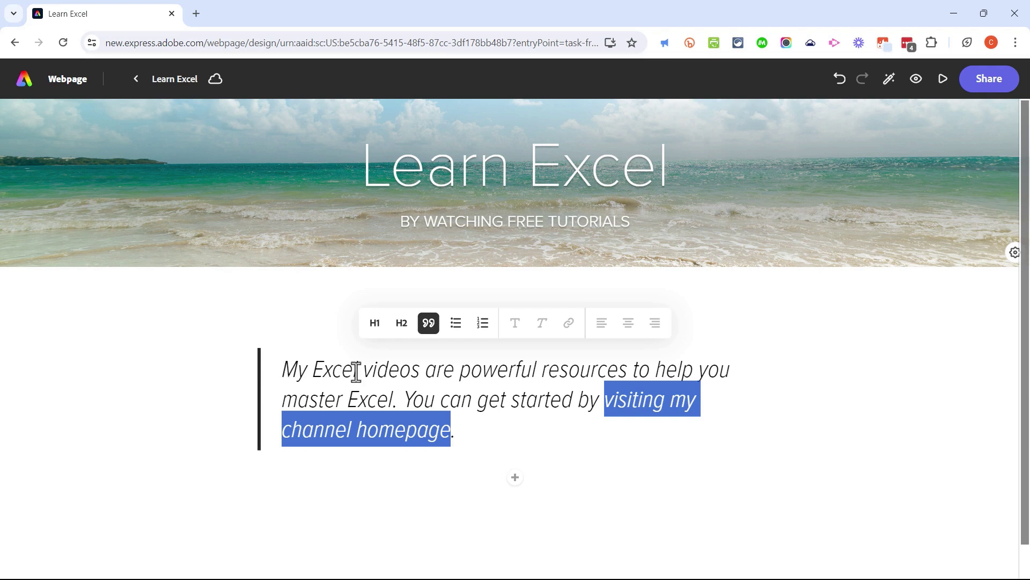
click(437, 338)
click(456, 338)
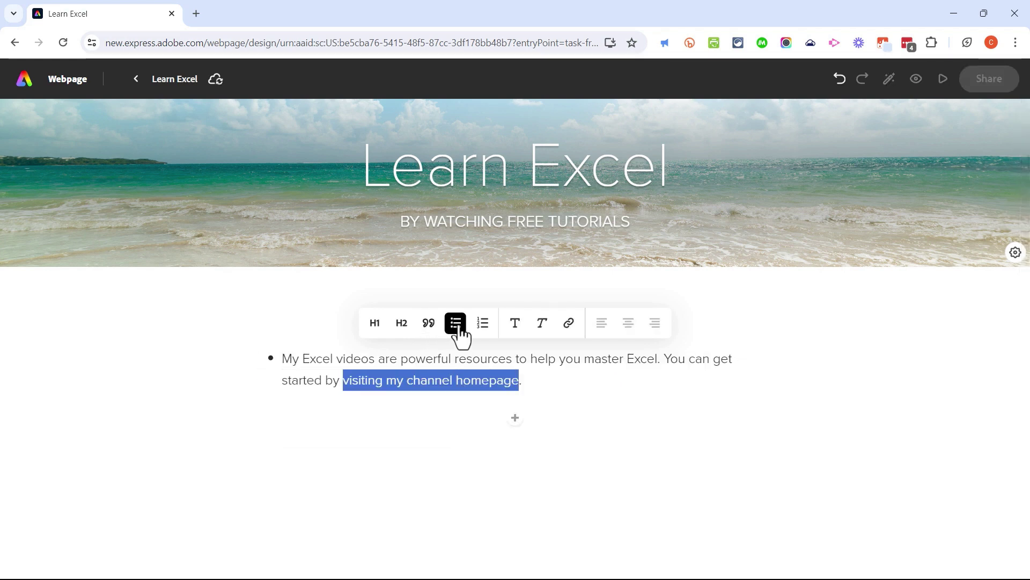
click(460, 337)
click(483, 338)
click(456, 333)
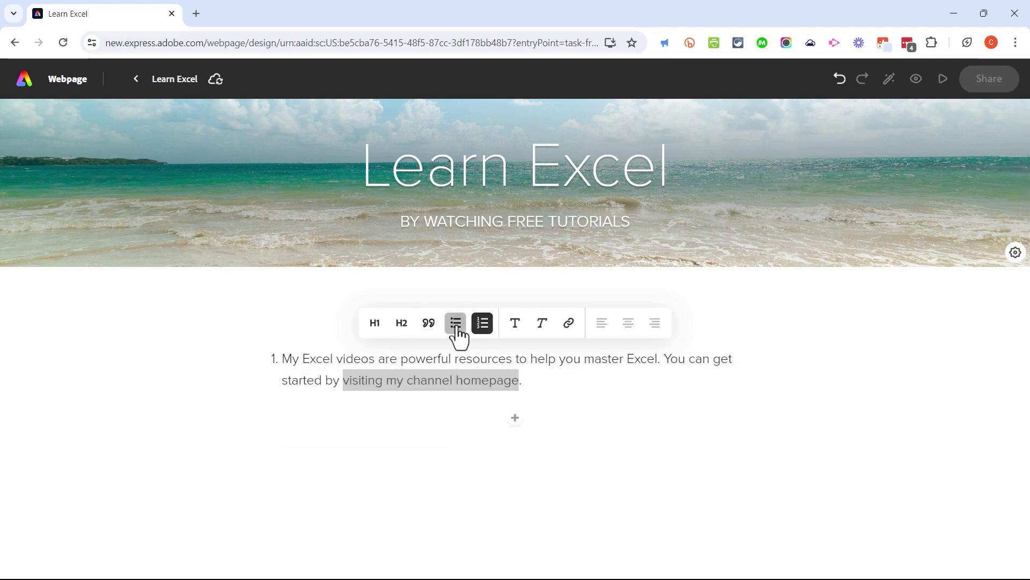
click(517, 335)
Toggle bold and italic off and cycle the alignments, ending with the paragraph left-aligned.
click(543, 332)
click(515, 323)
click(542, 323)
click(601, 323)
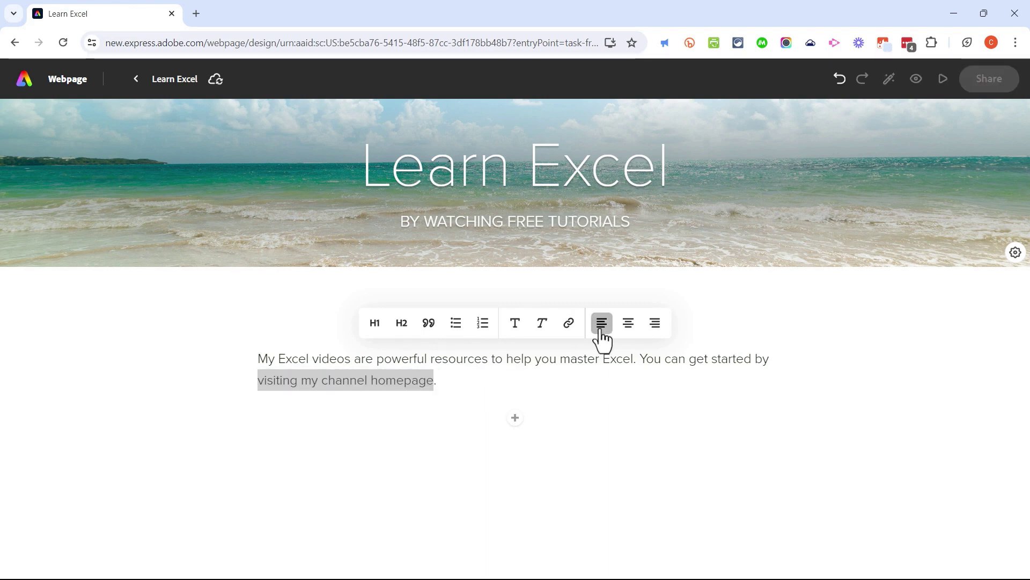
click(655, 329)
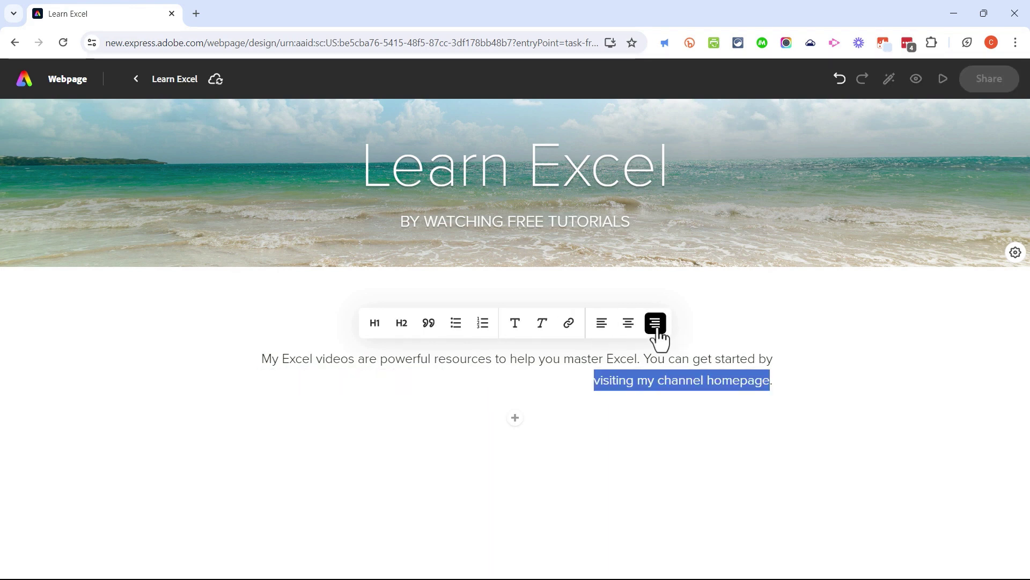
click(630, 328)
click(600, 329)
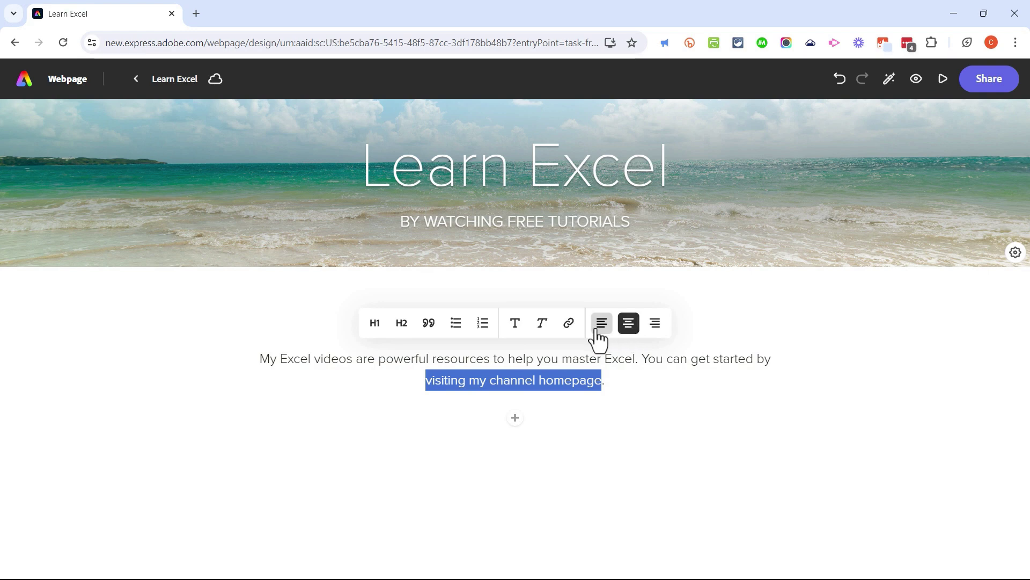
Link 'visiting my channel homepage' to the pasted YouTube channel videos URL.
click(569, 325)
click(365, 307)
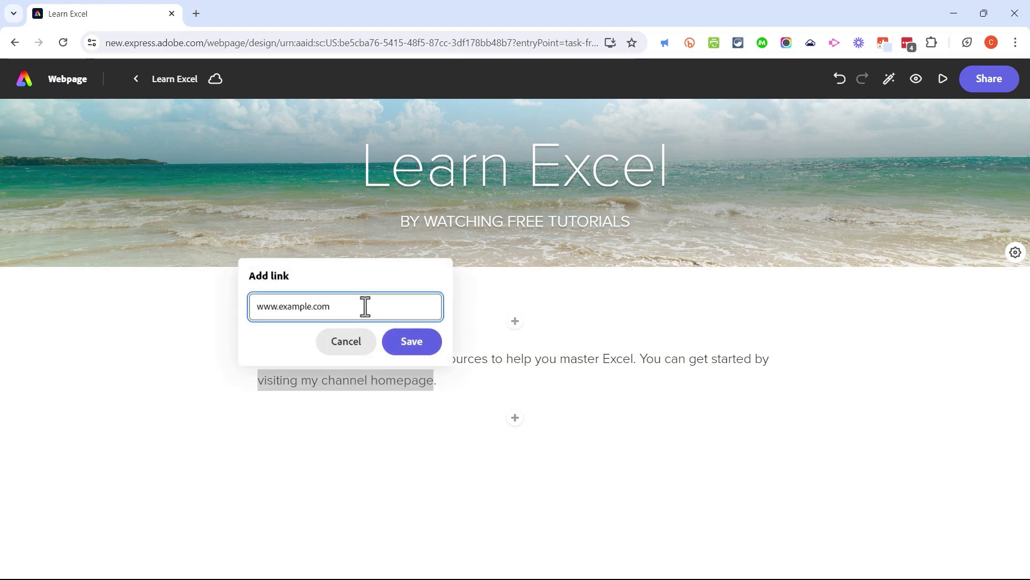
key(ctrl+v)
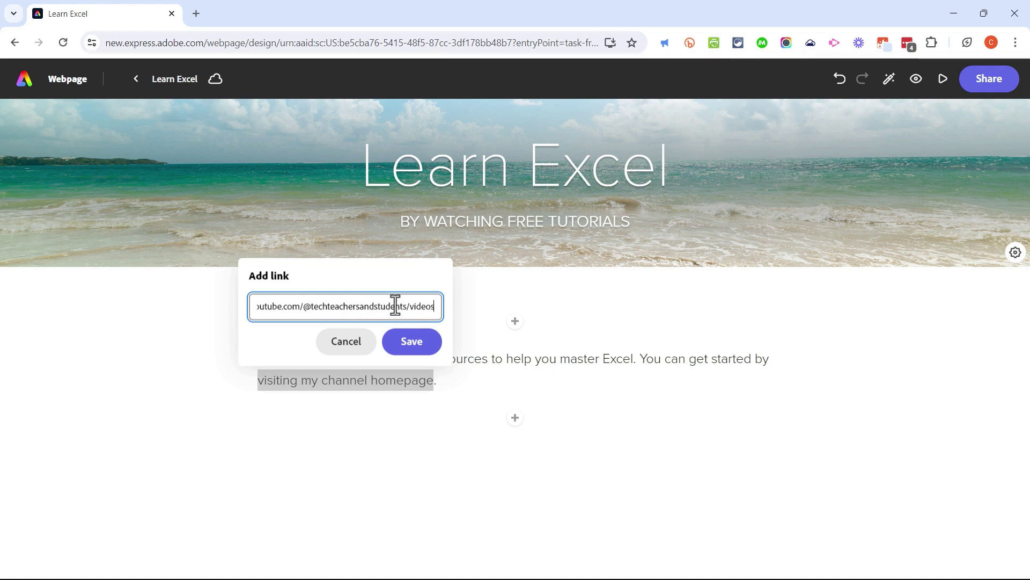
click(427, 348)
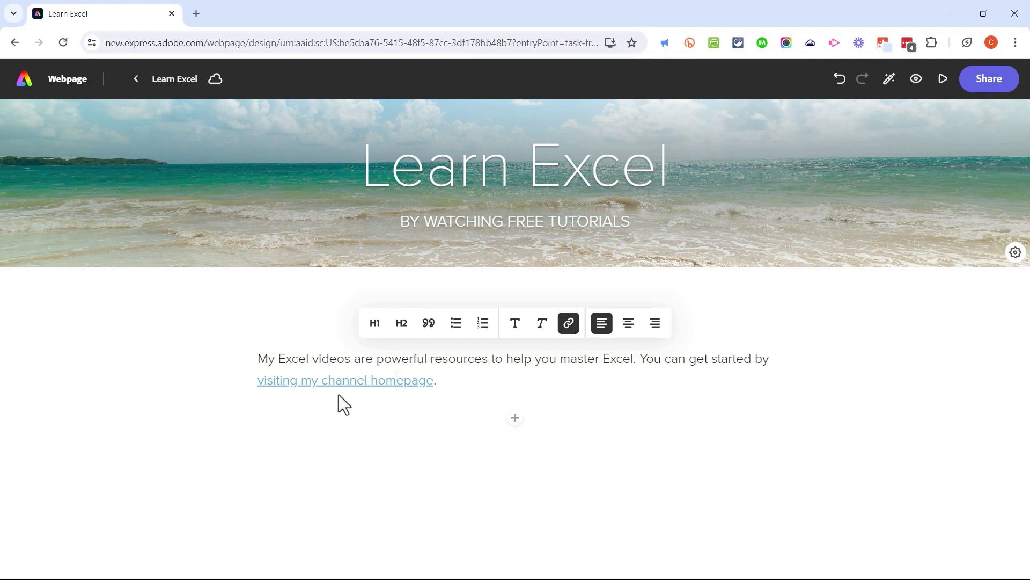
click(450, 393)
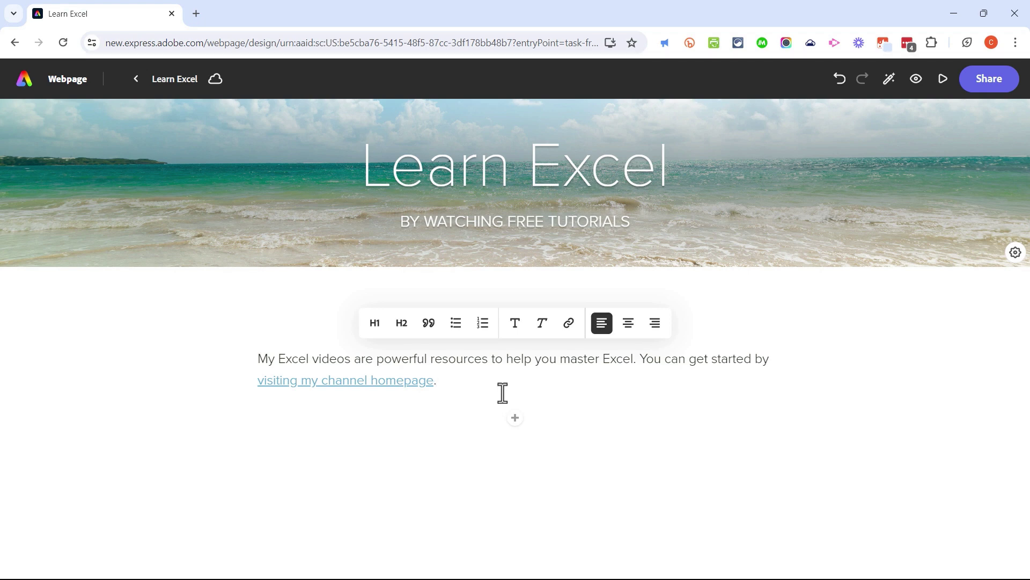
click(517, 423)
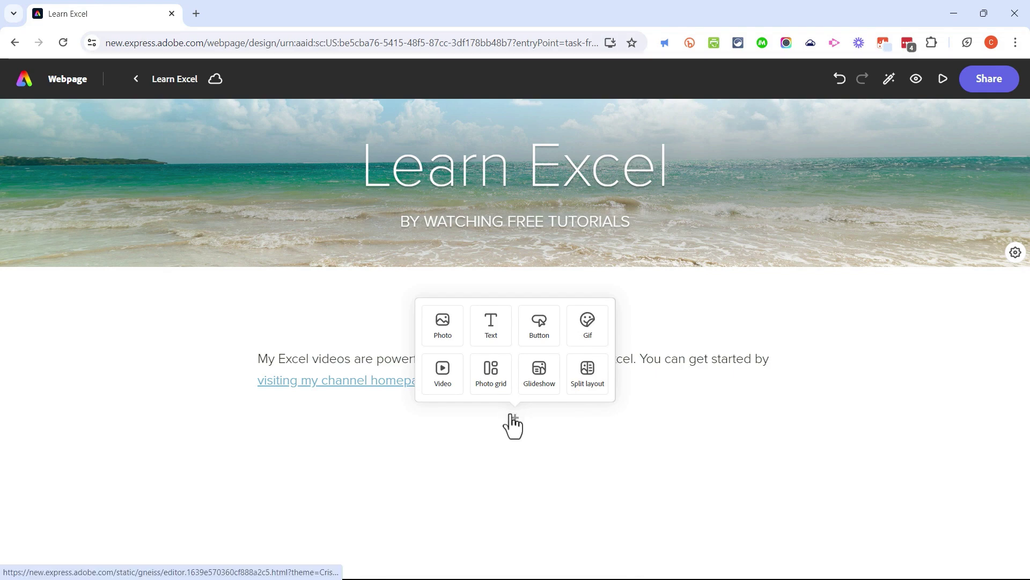
Insert a split layout and swap its halves so the image sits on the right.
click(588, 376)
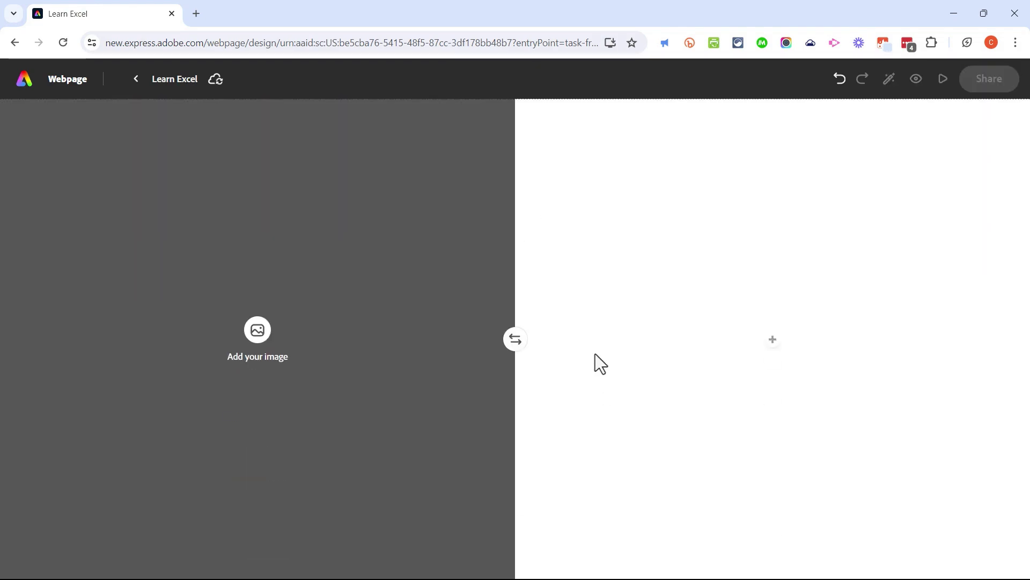
scroll(590, 354, up, 8)
scroll(590, 360, down, 7)
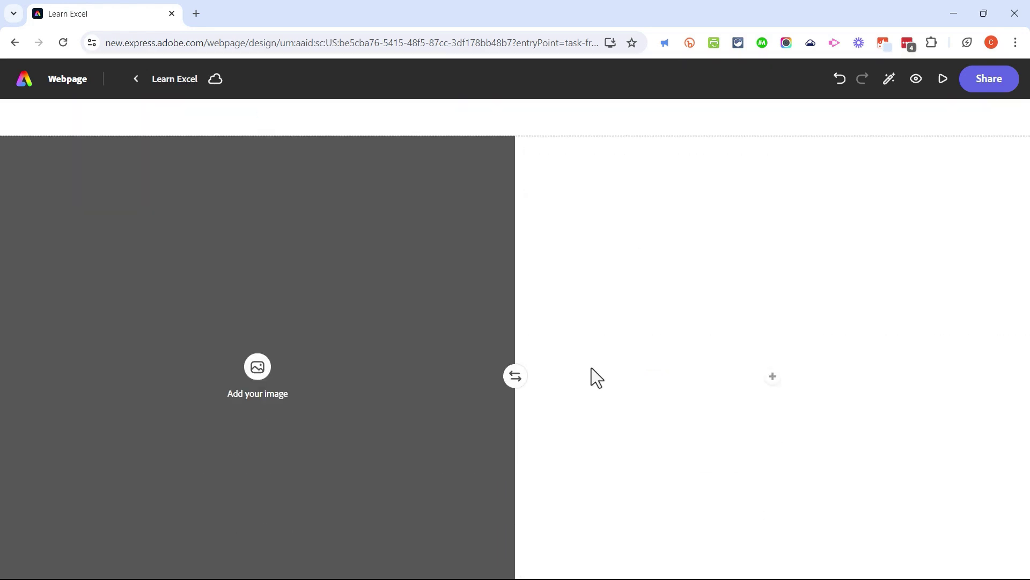
scroll(589, 372, up, 3)
scroll(558, 369, down, 3)
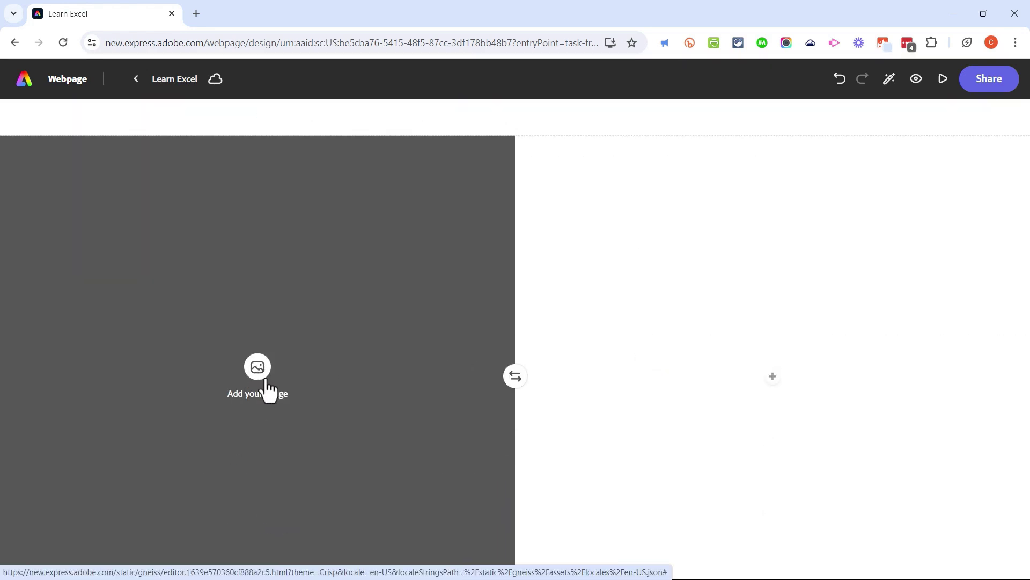
click(773, 376)
scroll(644, 397, down, 1)
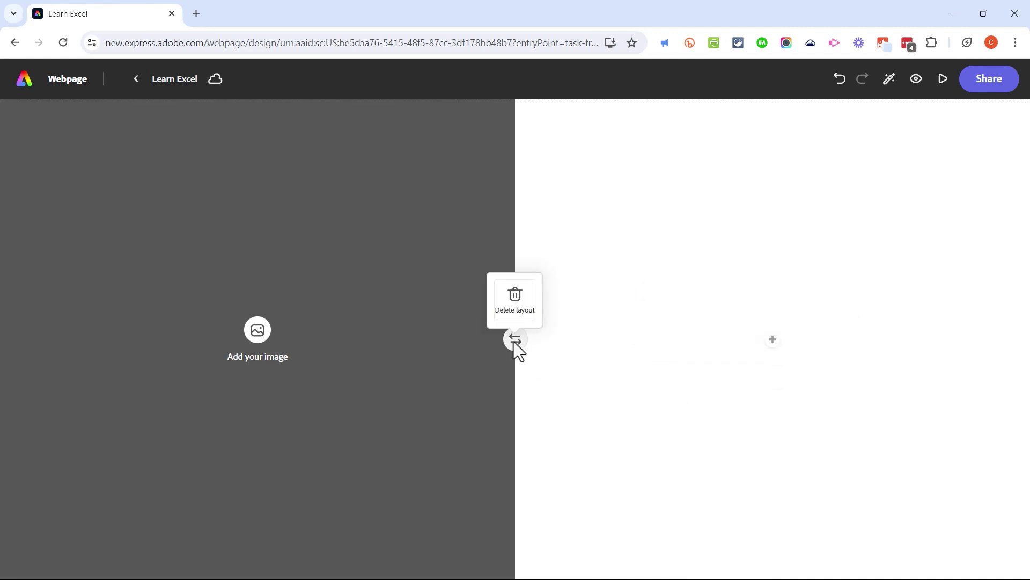
click(513, 341)
click(513, 340)
click(514, 340)
scroll(515, 344, up, 4)
scroll(272, 450, down, 3)
click(257, 407)
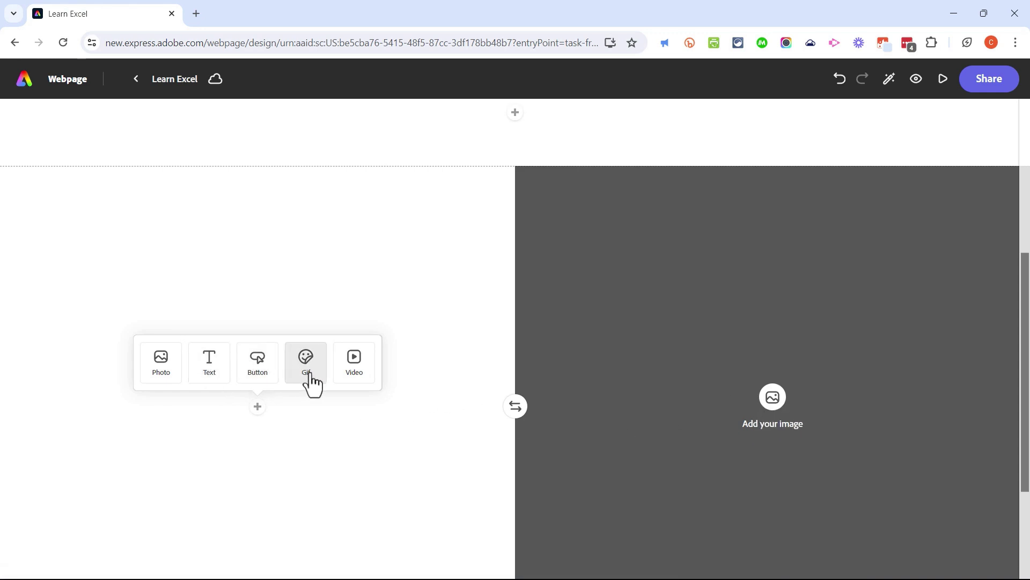
Embed 'The Beginner's Guide to Excel' YouTube video in the split layout's left half.
click(360, 375)
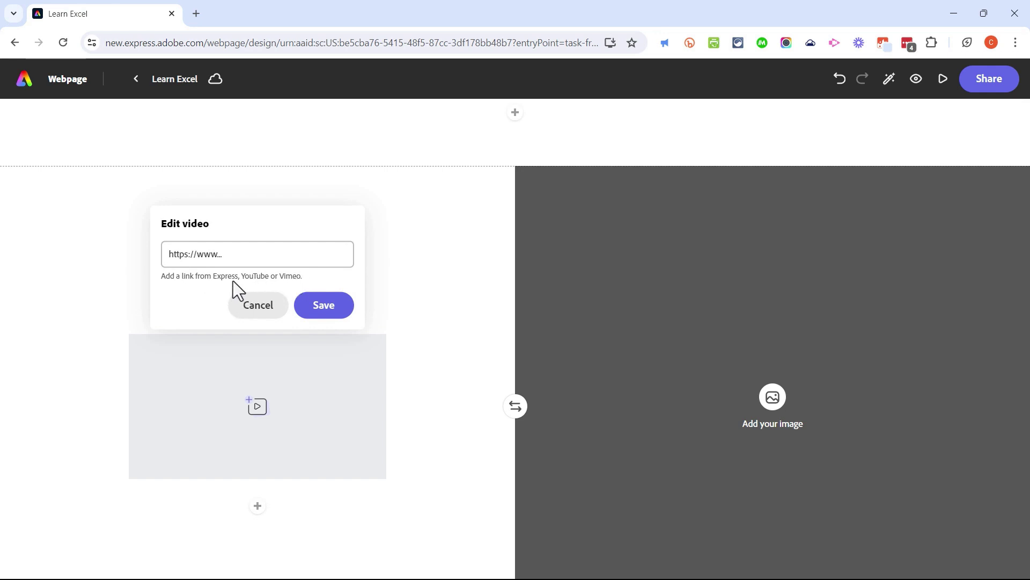
click(273, 256)
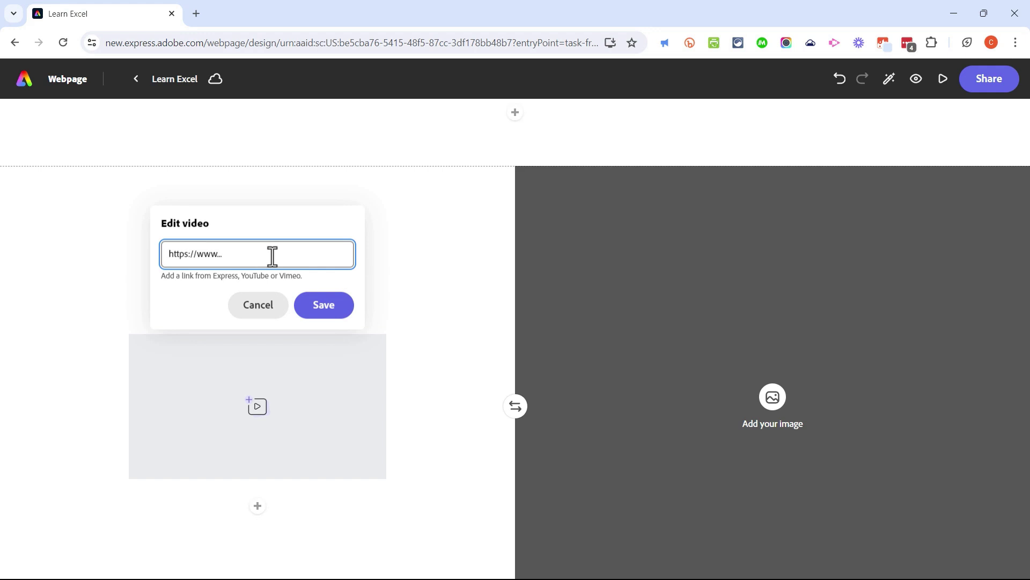
text(https://youtu.be/rwbho0CgEAE?si=nVJT4gNi6SnjLwEd)
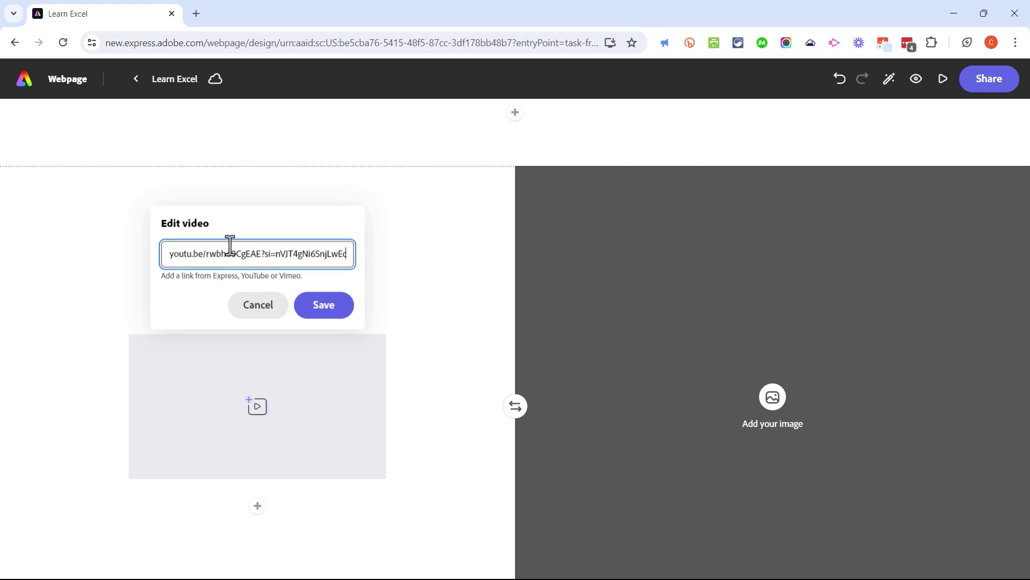
click(324, 305)
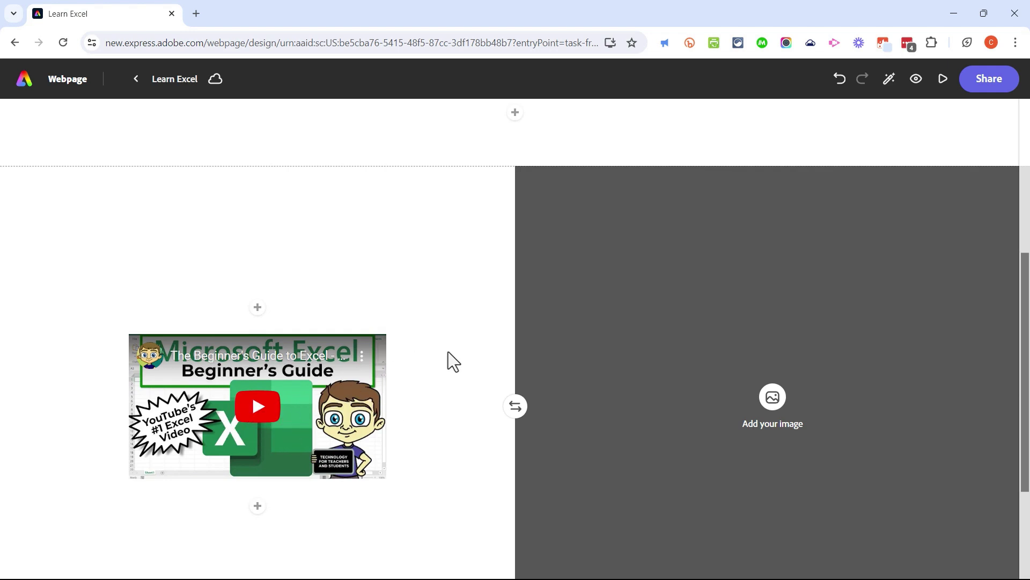
click(772, 399)
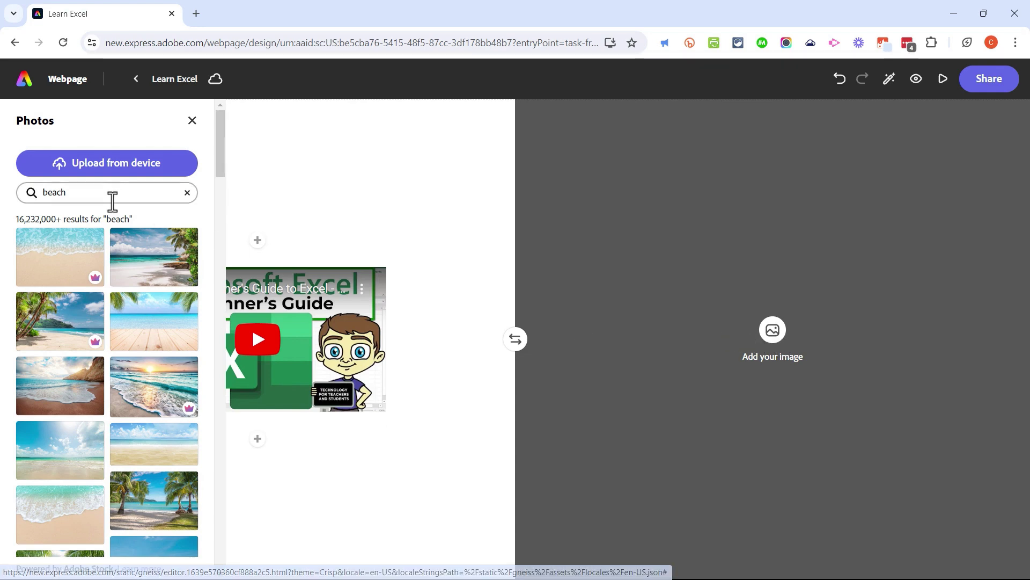
Upload '1 Patreon Welcome Screen' from Downloads > Images for Webpage into the image half.
click(187, 192)
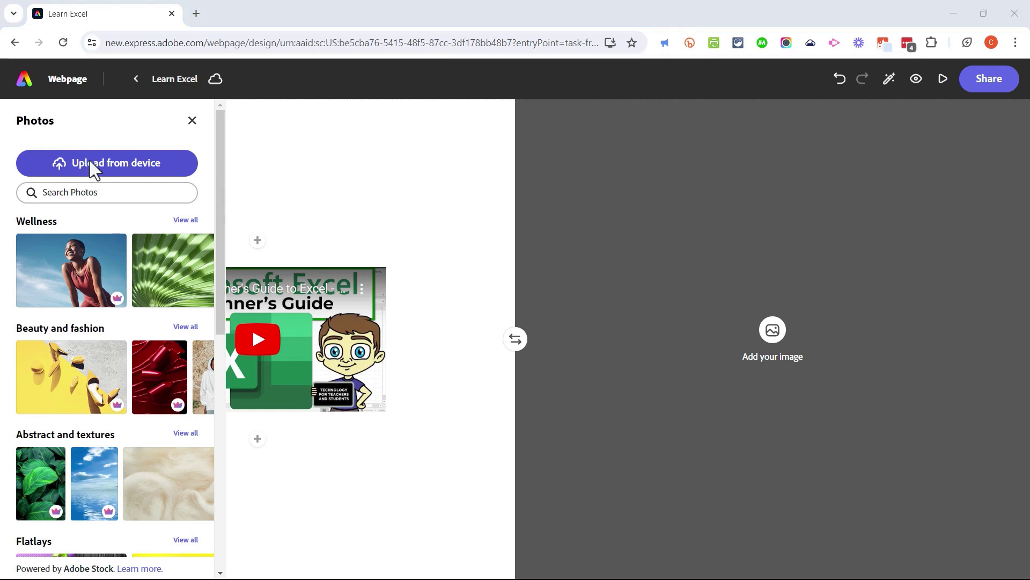
click(130, 173)
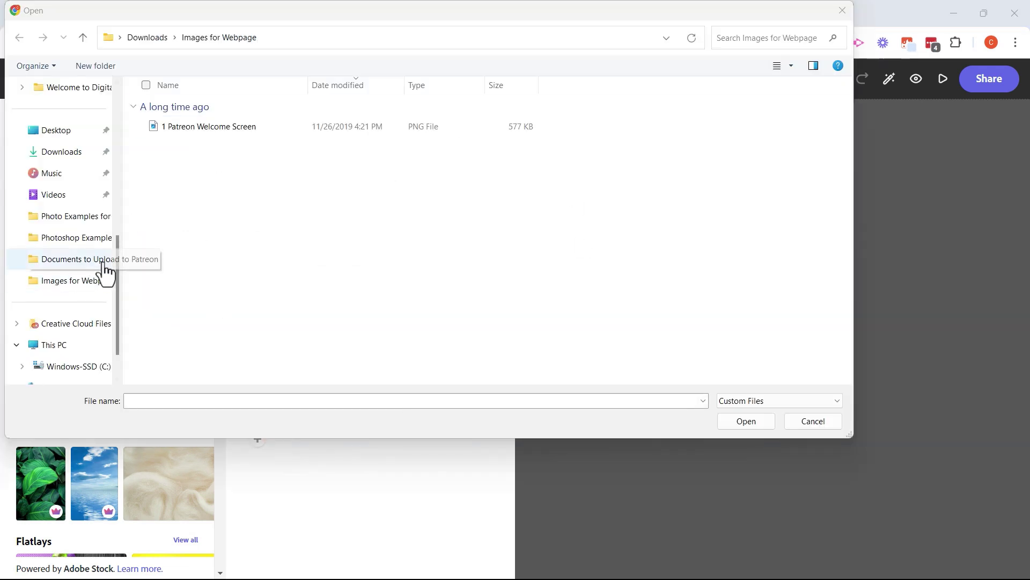
click(73, 155)
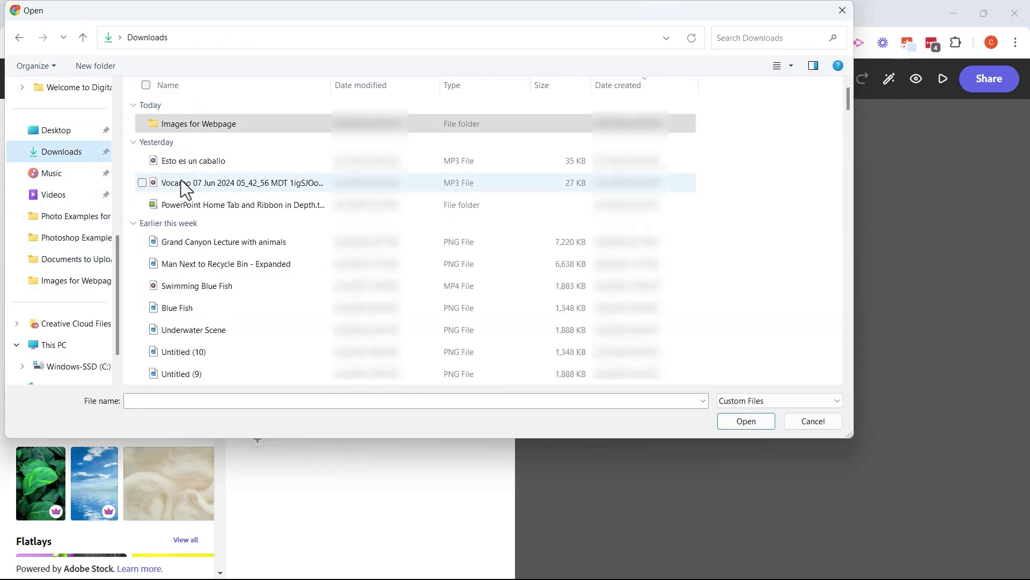
double_click(221, 125)
double_click(218, 126)
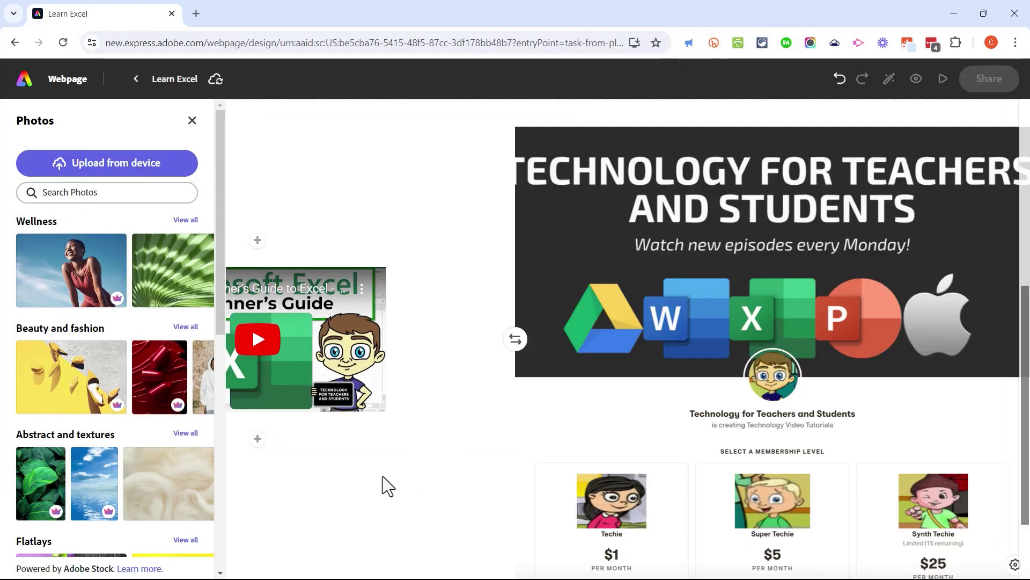
click(259, 439)
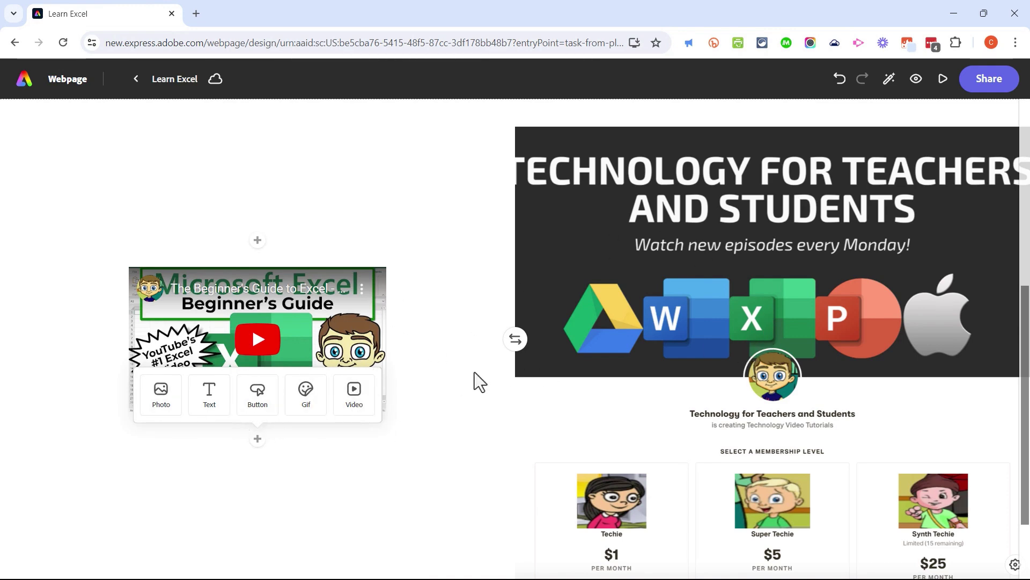
Add an empty GIF block below the membership cards and focus the Embed Gif URL field.
scroll(450, 443, down, 2)
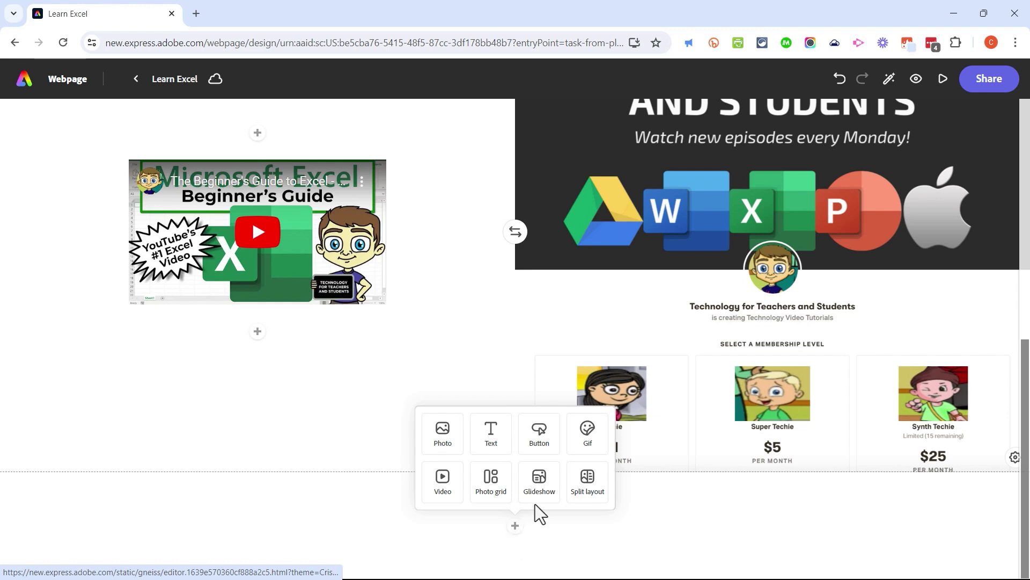
click(587, 434)
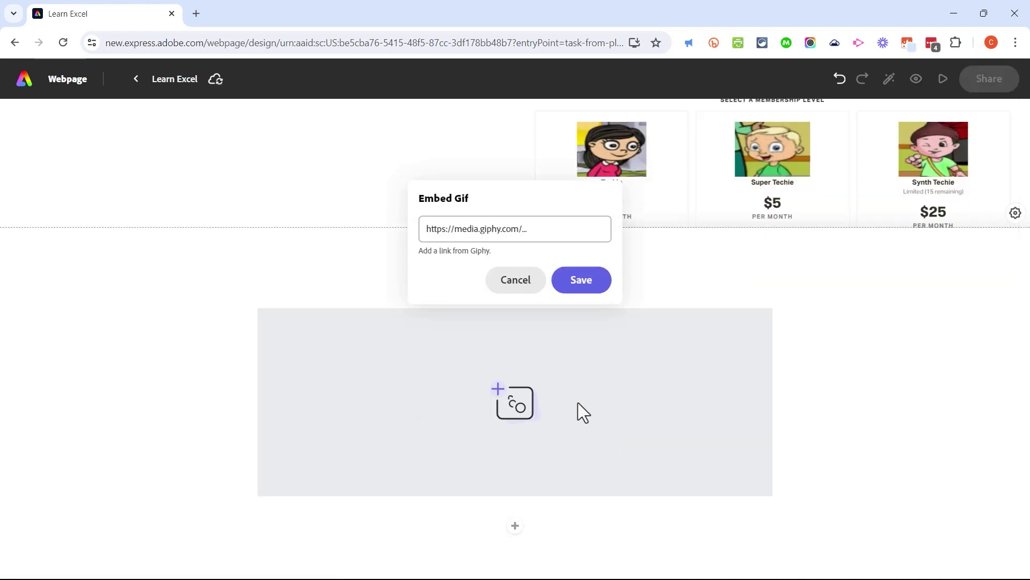
click(440, 228)
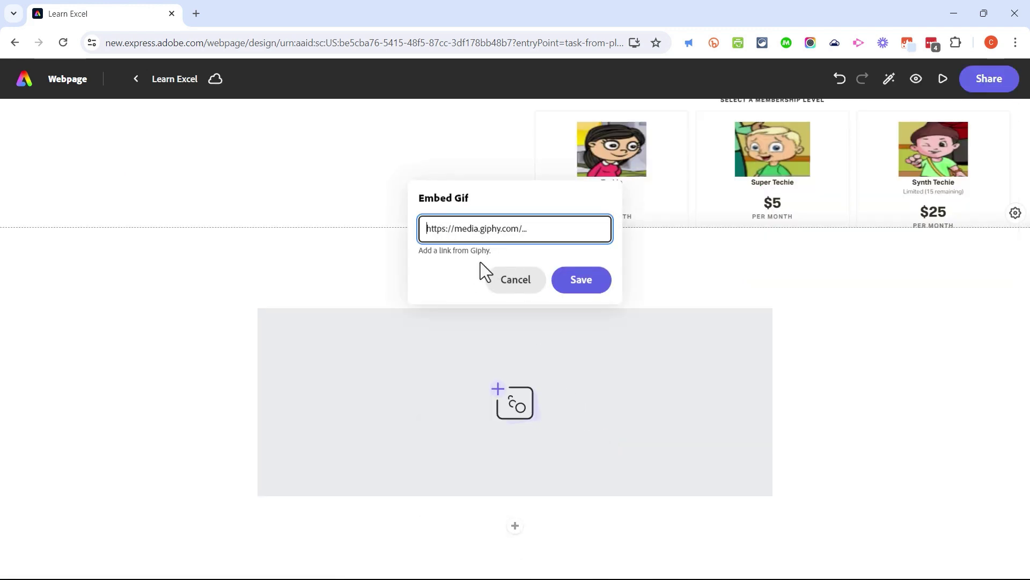
In a new tab, search GIPHY for 'excel' and open the I EXCEL AT MOST THINGS GIF.
click(199, 14)
text(giphy.com)
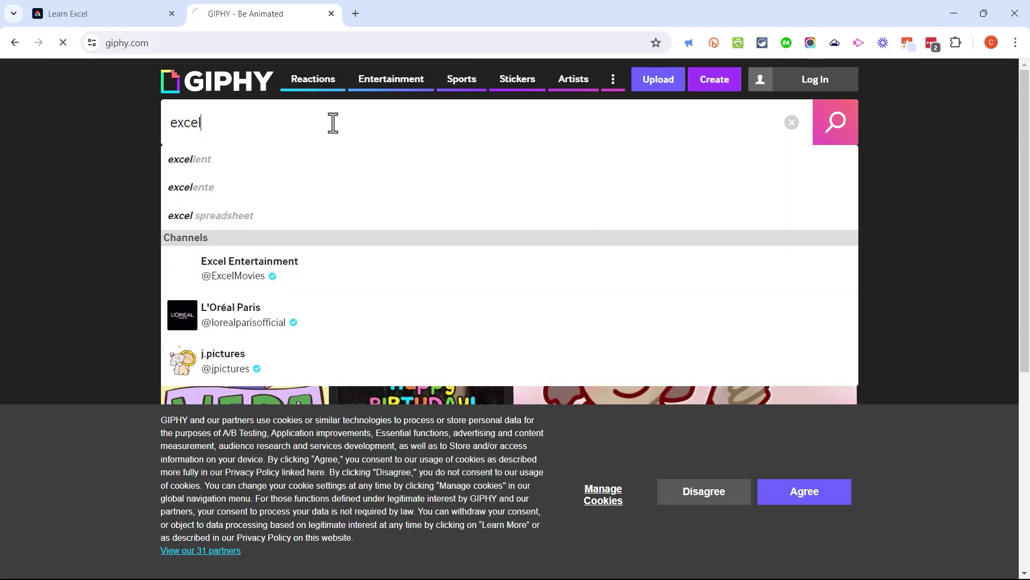
key(Return)
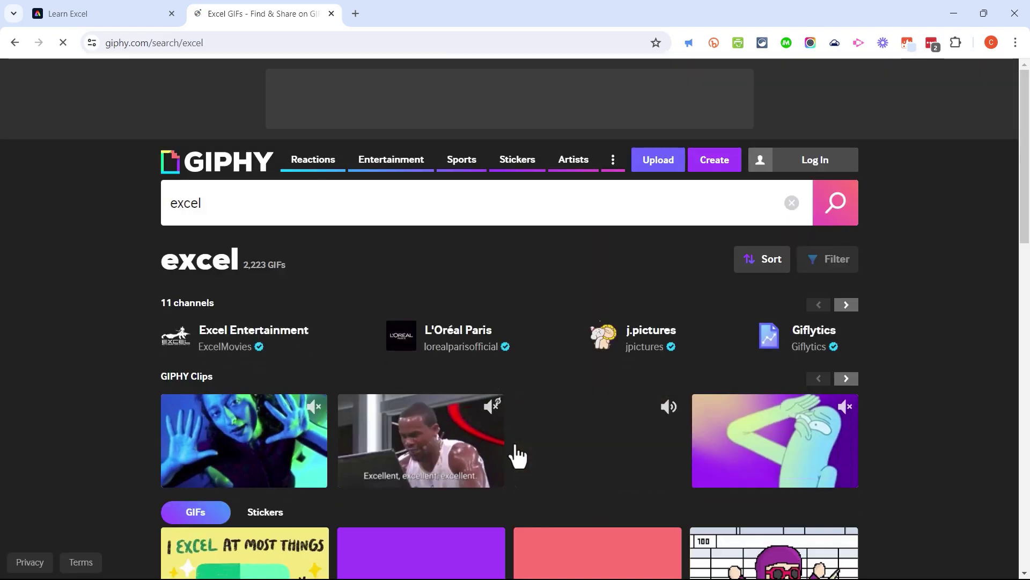
scroll(517, 453, down, 5)
click(465, 333)
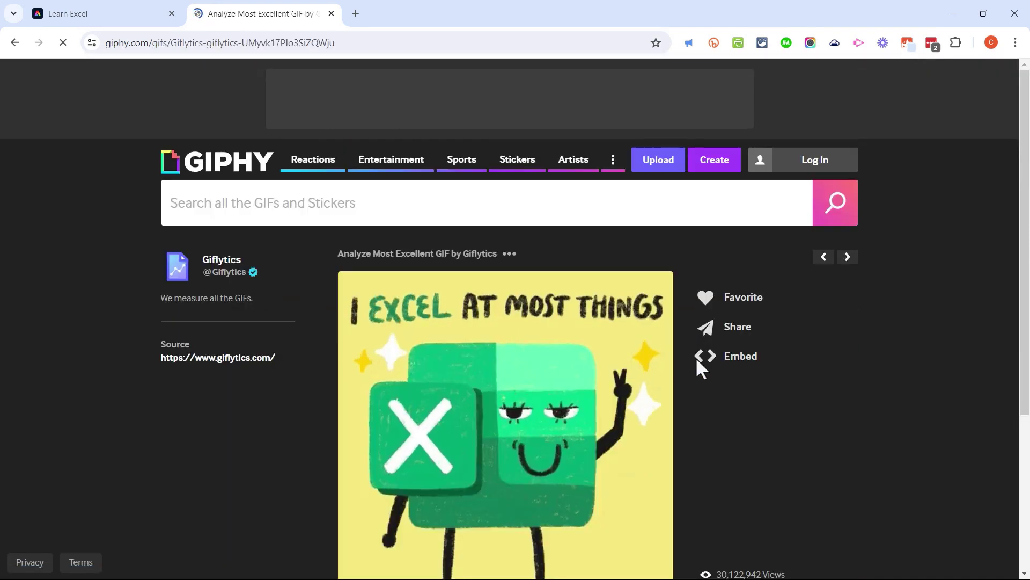
Copy the GIF's link and return to the Embed Gif field on the Learn Excel page.
click(737, 325)
click(511, 455)
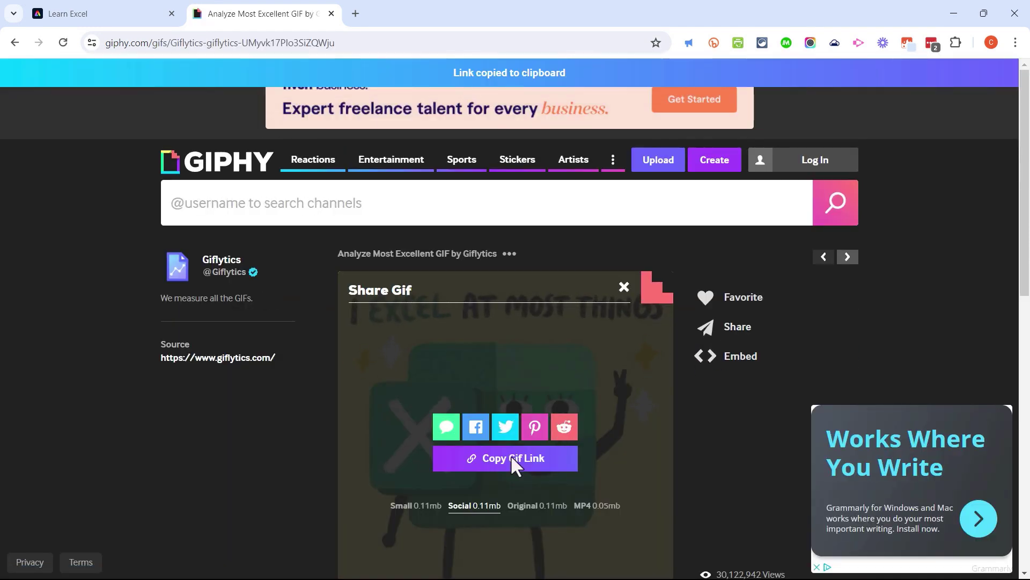
click(112, 15)
click(513, 235)
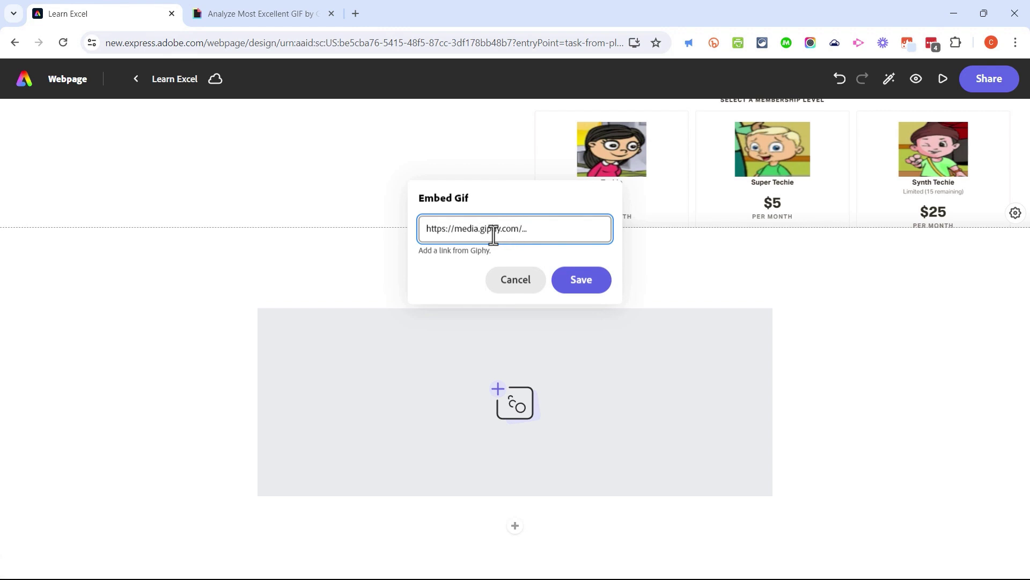
Paste the Giphy link into the Embed Gif field and save it to the page.
key(ctrl+v)
click(575, 283)
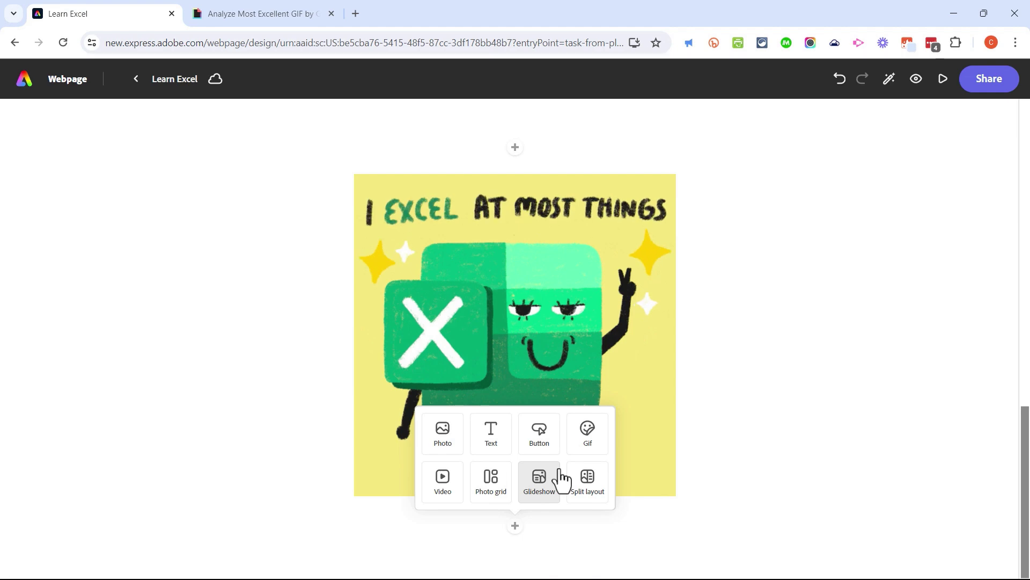
Add a 'Follow me on X' button linking to the creator's X profile URL.
click(542, 449)
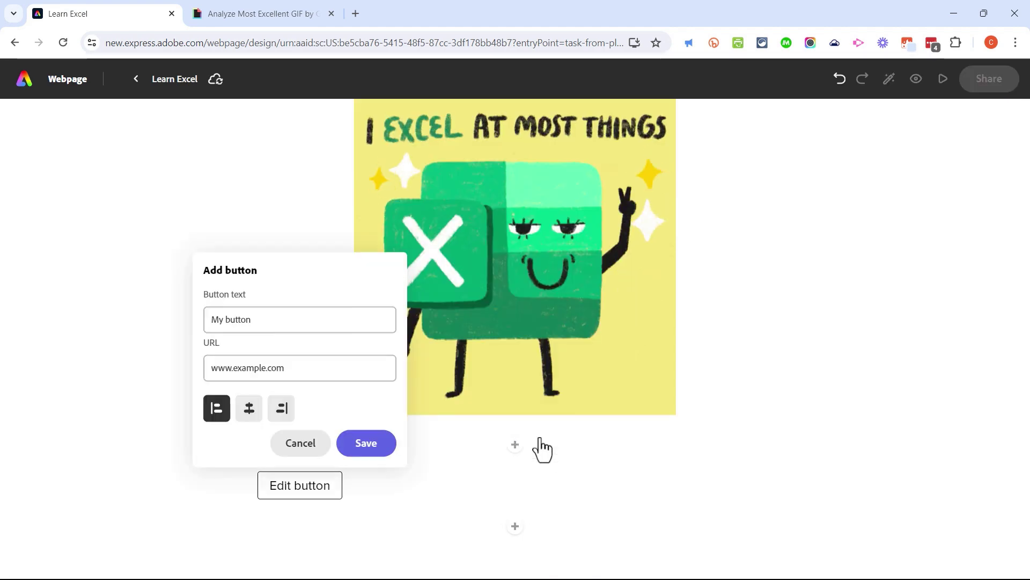
click(270, 323)
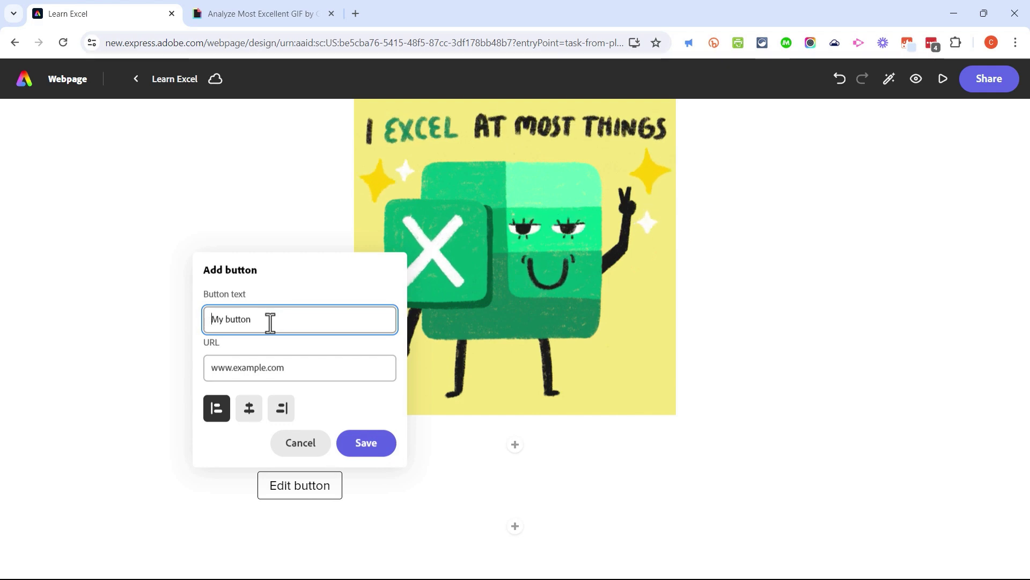
text(Follow me on X)
click(254, 365)
text(https://x.com/tech4educate)
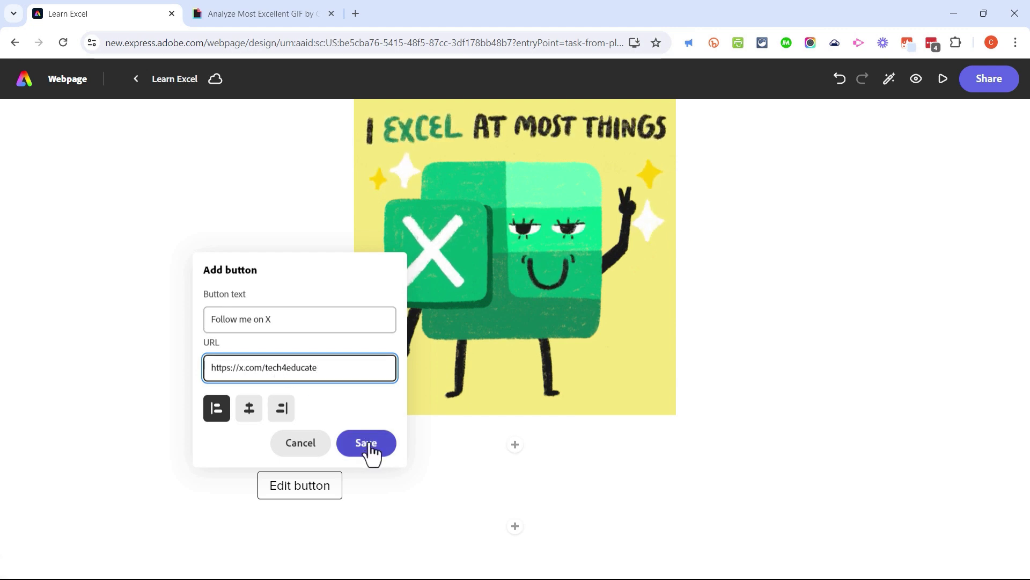
click(249, 414)
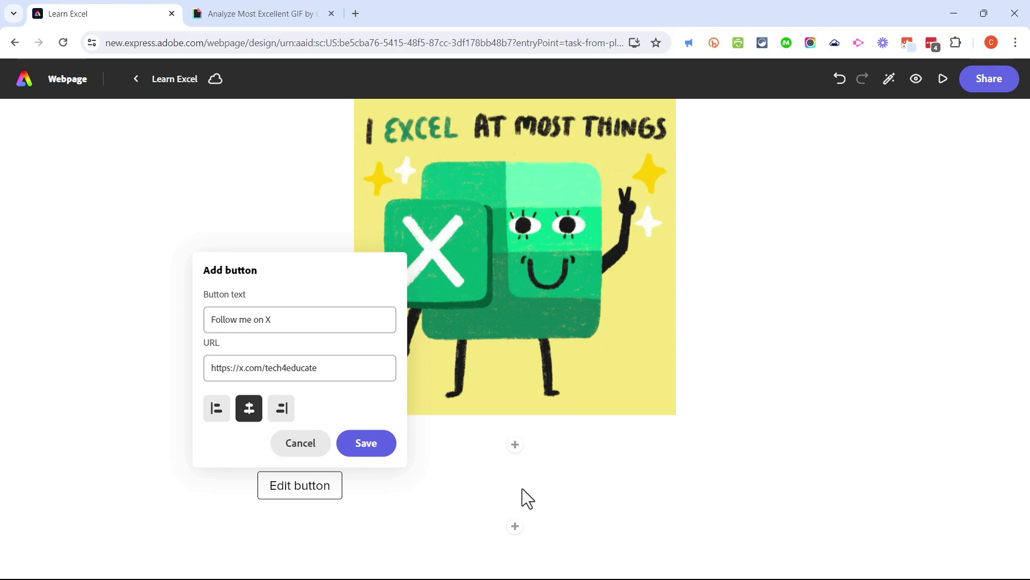
click(367, 449)
Edit the button to left alignment and save the change.
mouse_move(519, 487)
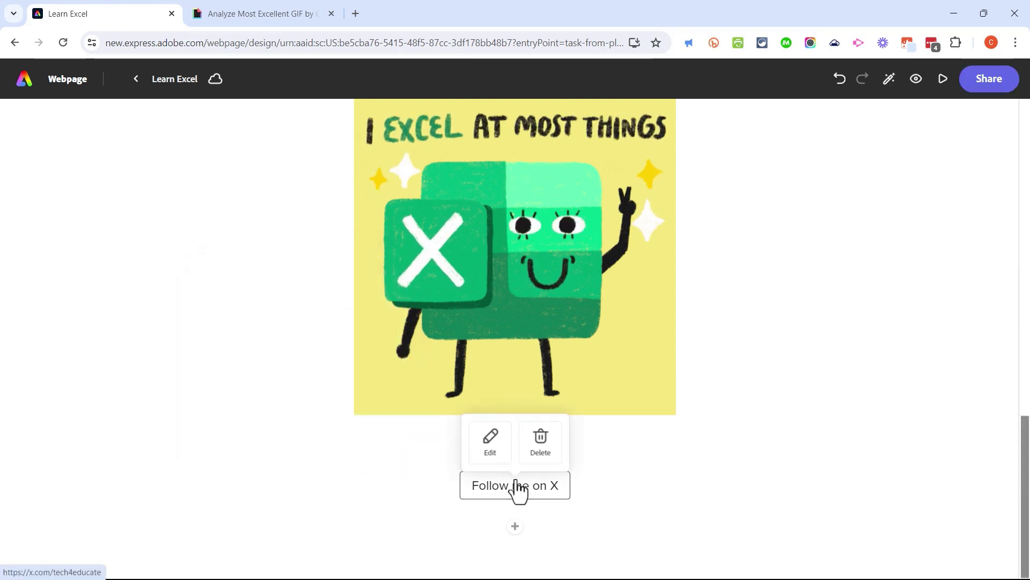
click(492, 452)
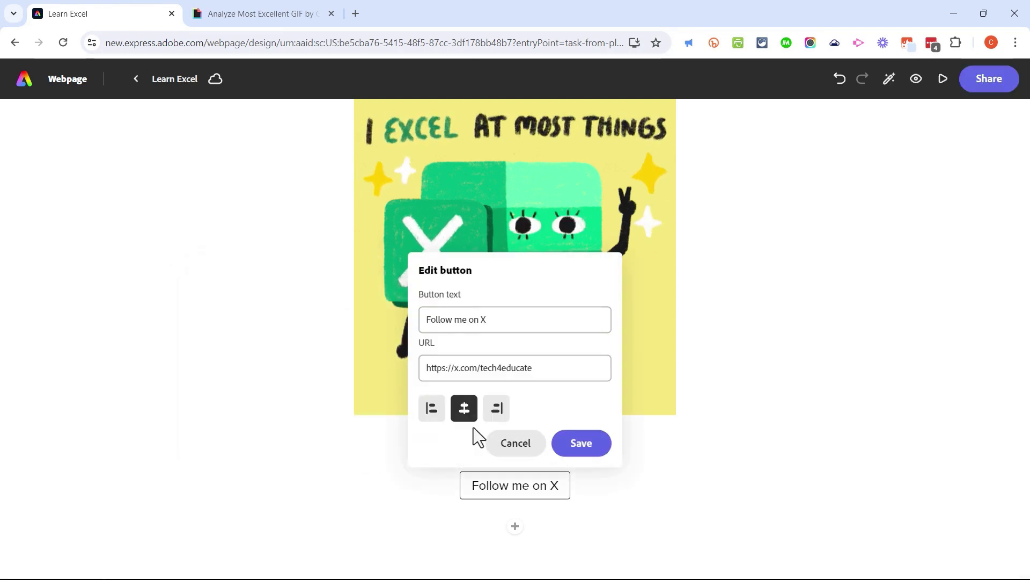
click(431, 414)
click(585, 445)
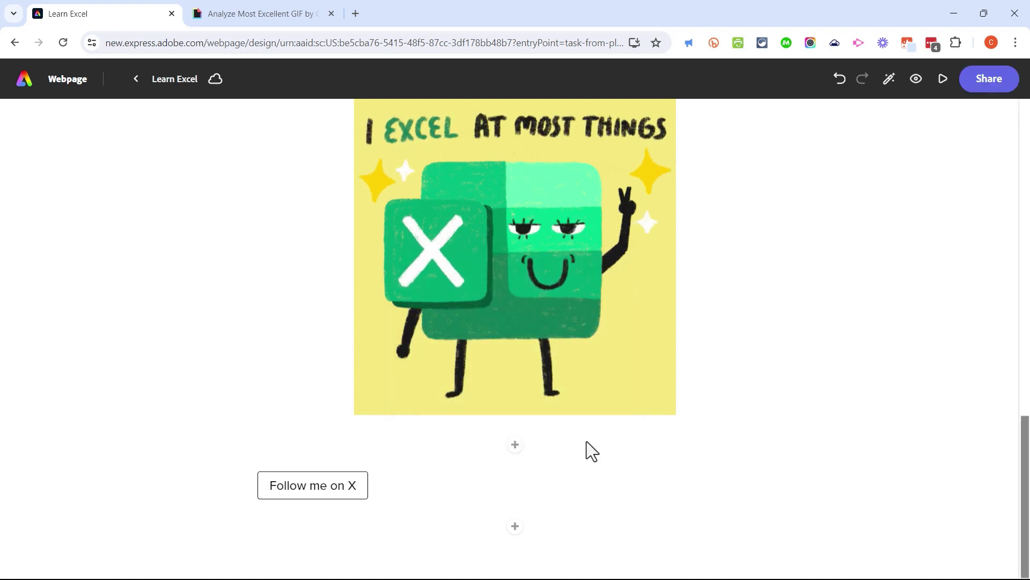
click(516, 526)
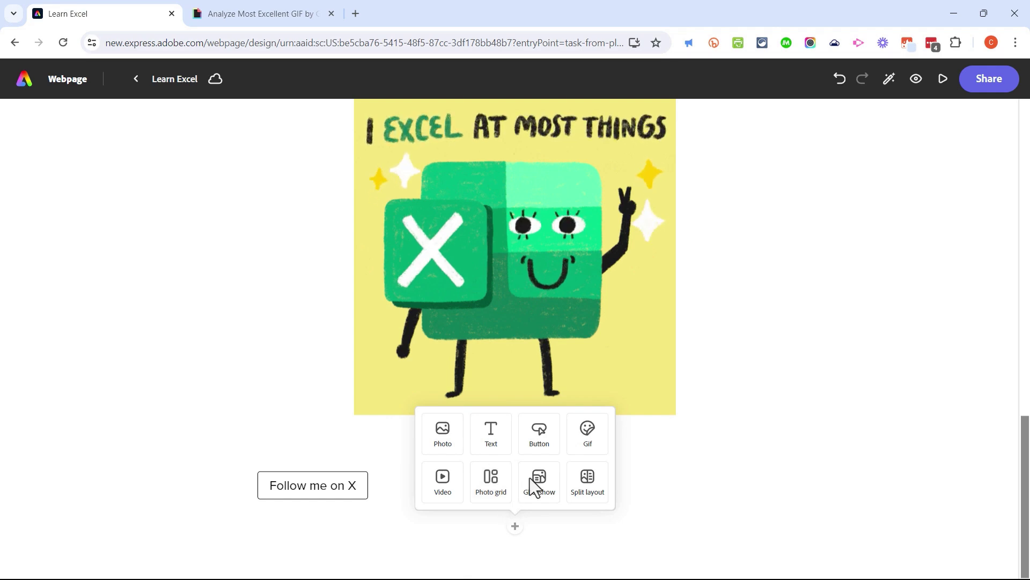
Start a photo grid block and search Adobe Stock for 'spreadsheet'.
click(488, 503)
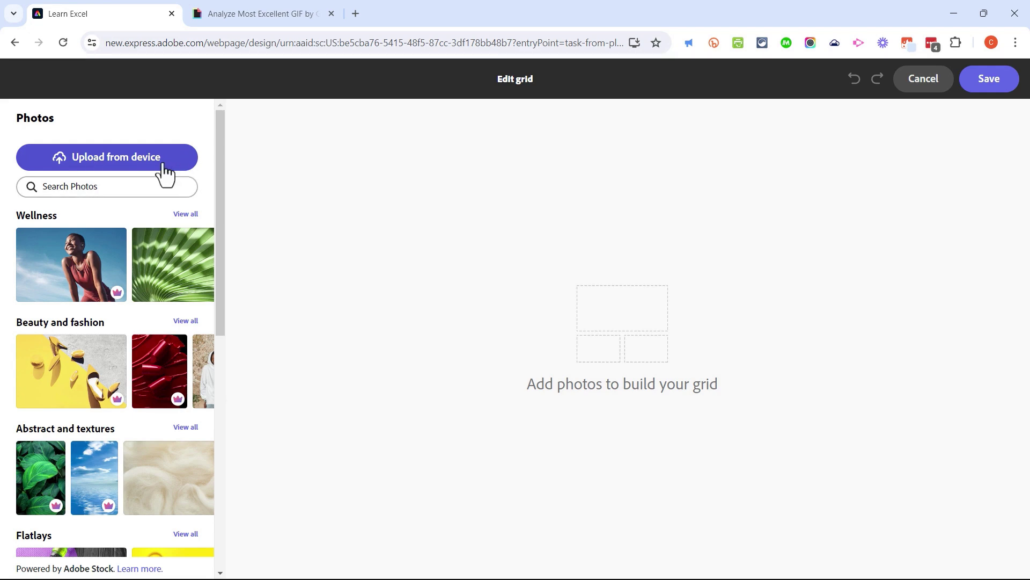
click(131, 194)
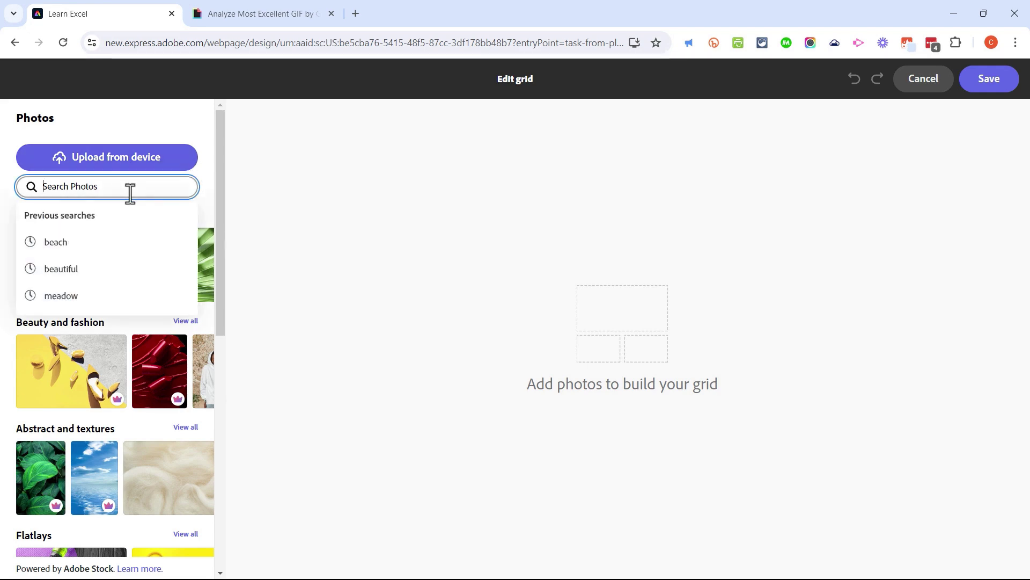
text(spreadshee)
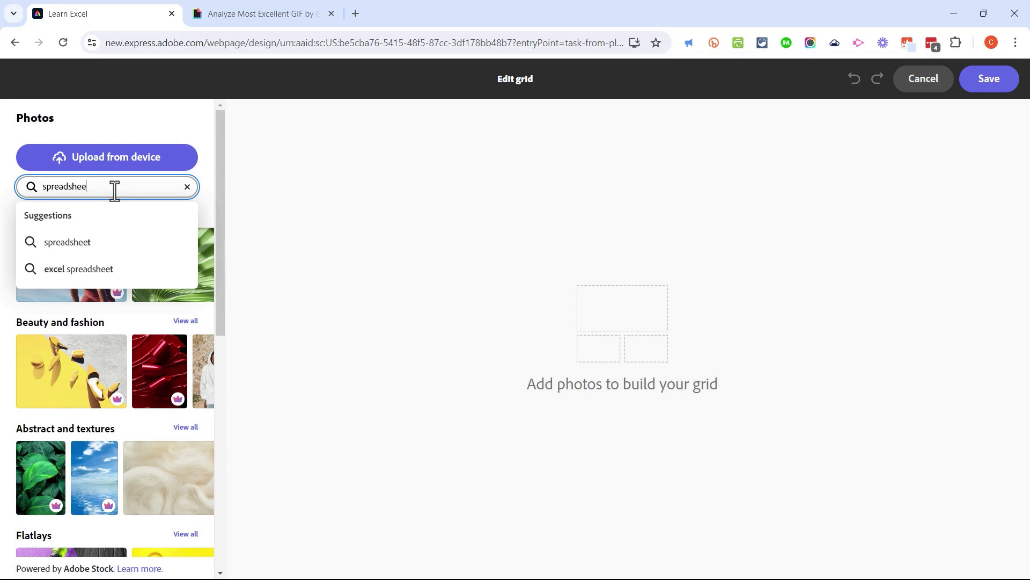
text(t)
key(Return)
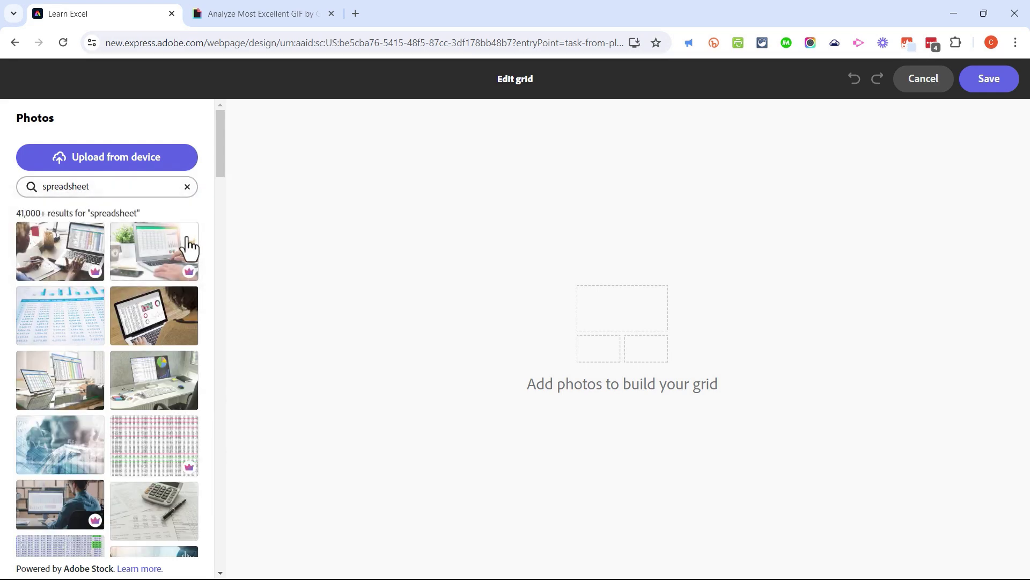
Add seven spreadsheet photos, including laptop, monitor and calculator shots, and save the grid.
click(102, 317)
click(150, 325)
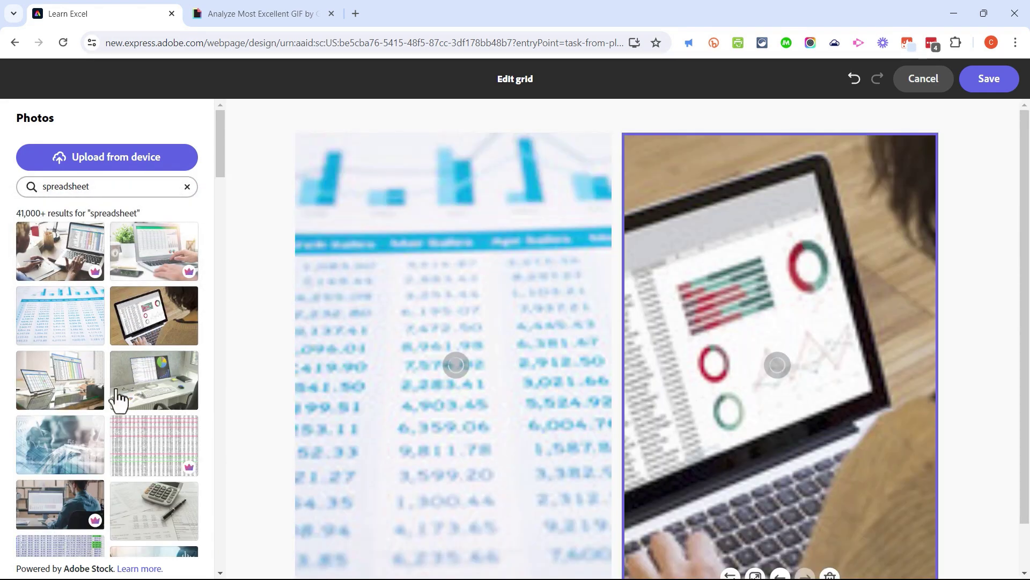
click(66, 368)
click(172, 382)
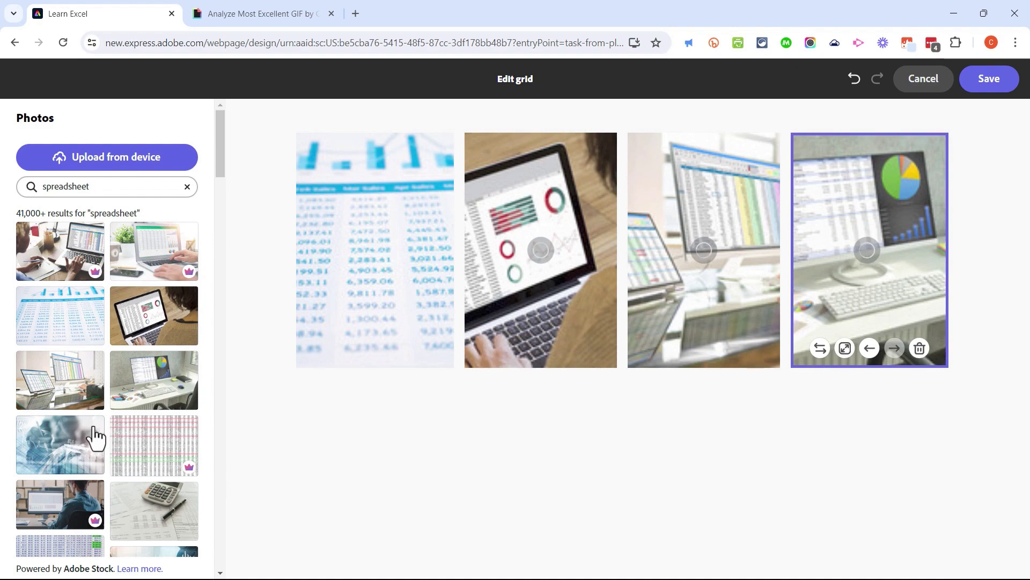
click(97, 437)
click(164, 510)
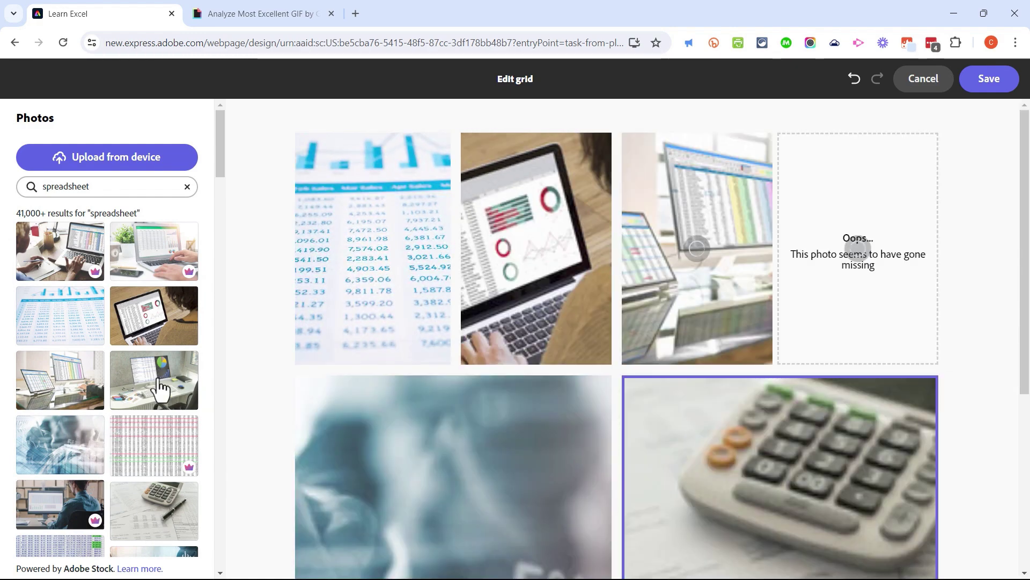
click(163, 387)
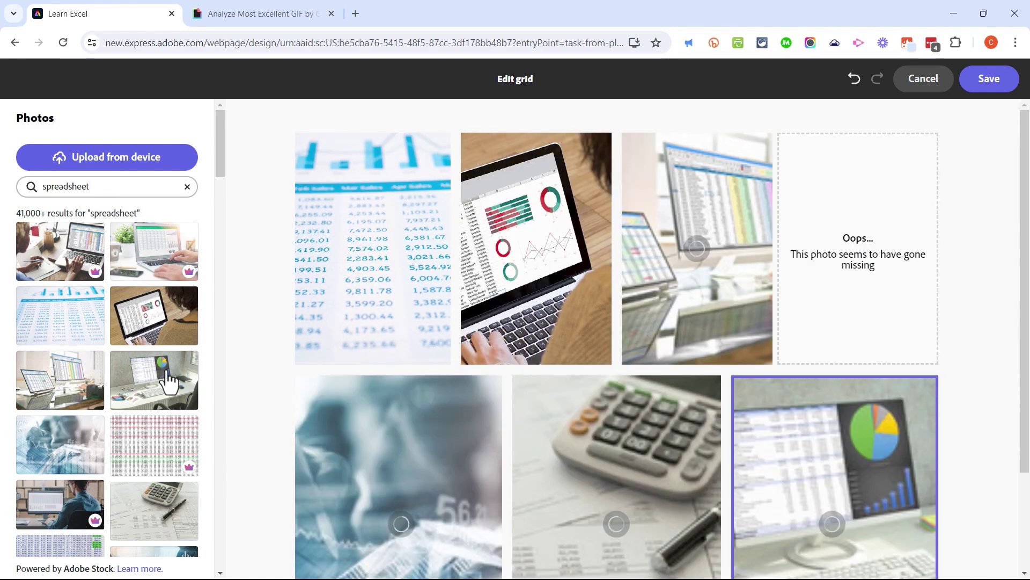
click(994, 86)
scroll(865, 321, up, 4)
scroll(856, 329, down, 5)
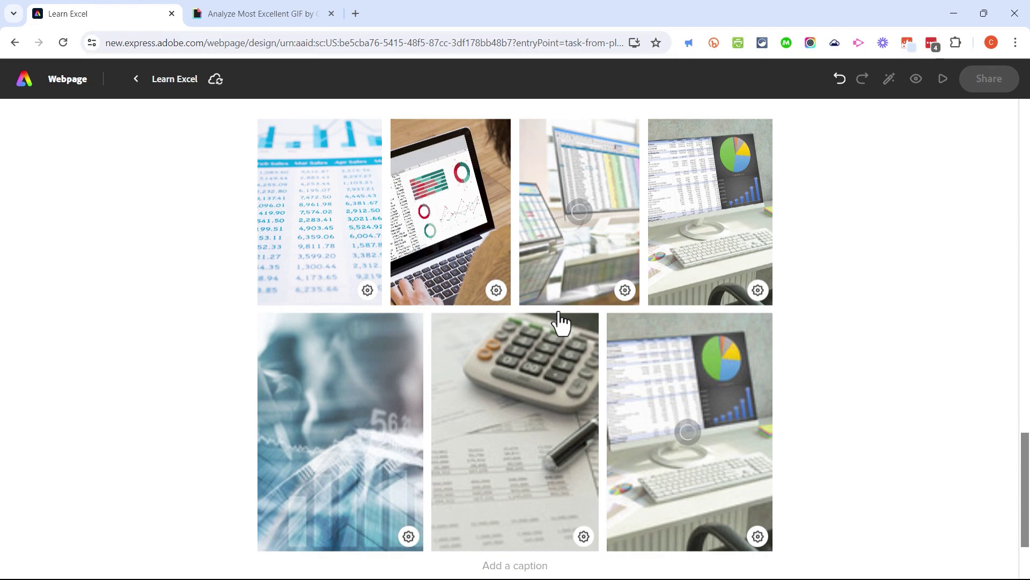
Start a glideshow block with the blue spreadsheet and laptop chart photos.
scroll(703, 410, down, 3)
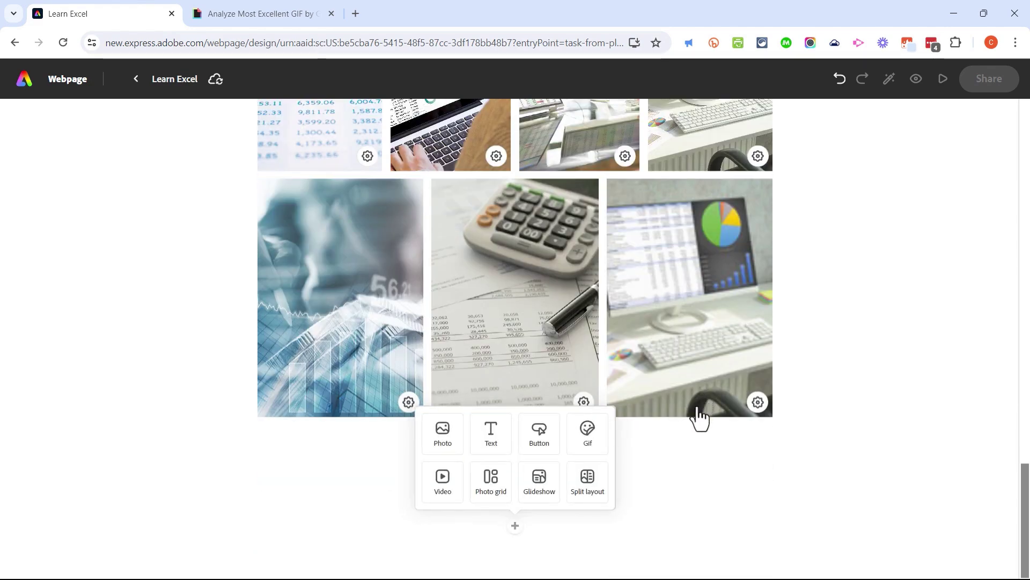
click(539, 486)
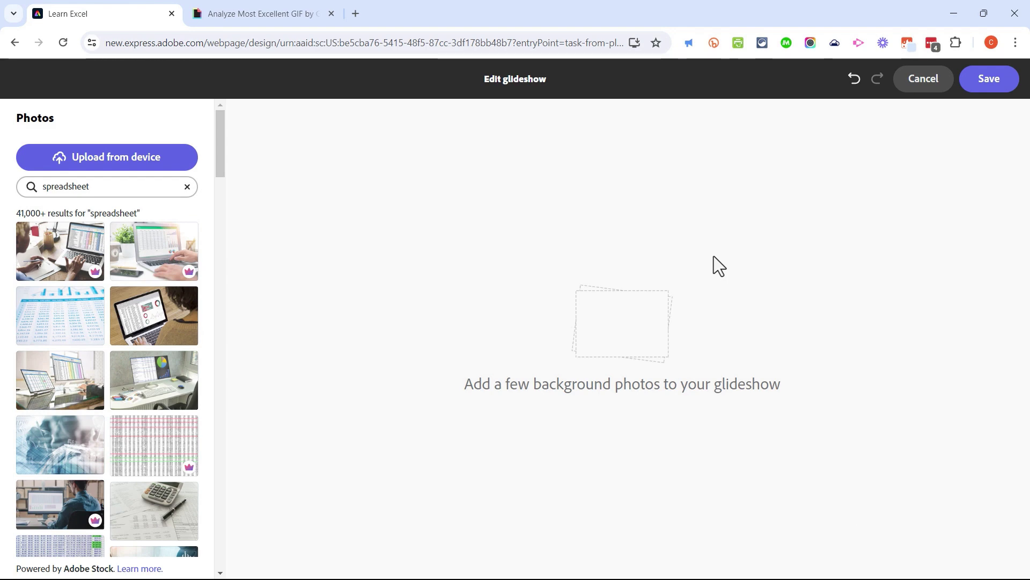
click(88, 338)
click(140, 336)
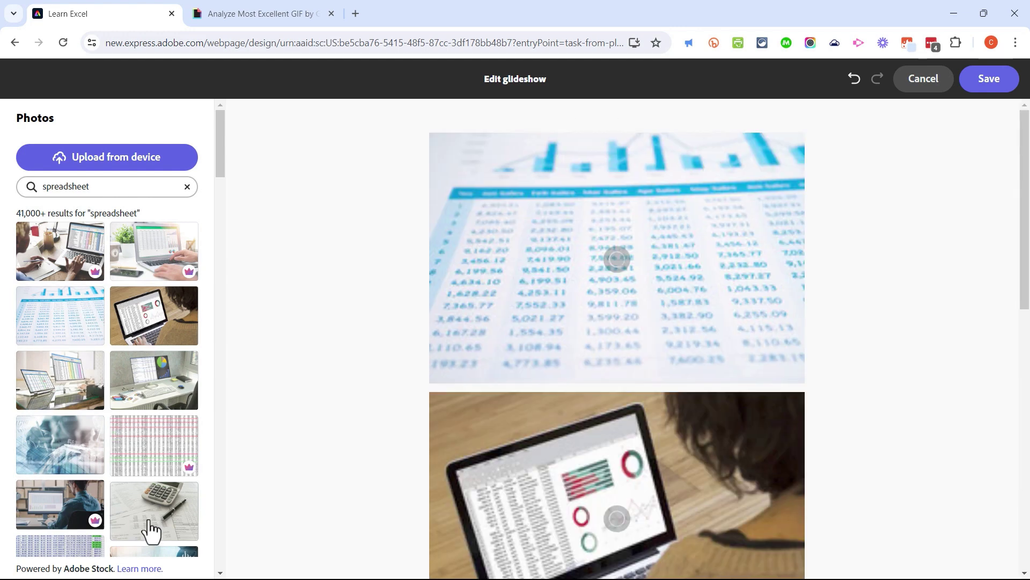
Move the monitor-desk slide up one place and save the glideshow.
scroll(688, 288, down, 1)
scroll(683, 322, down, 20)
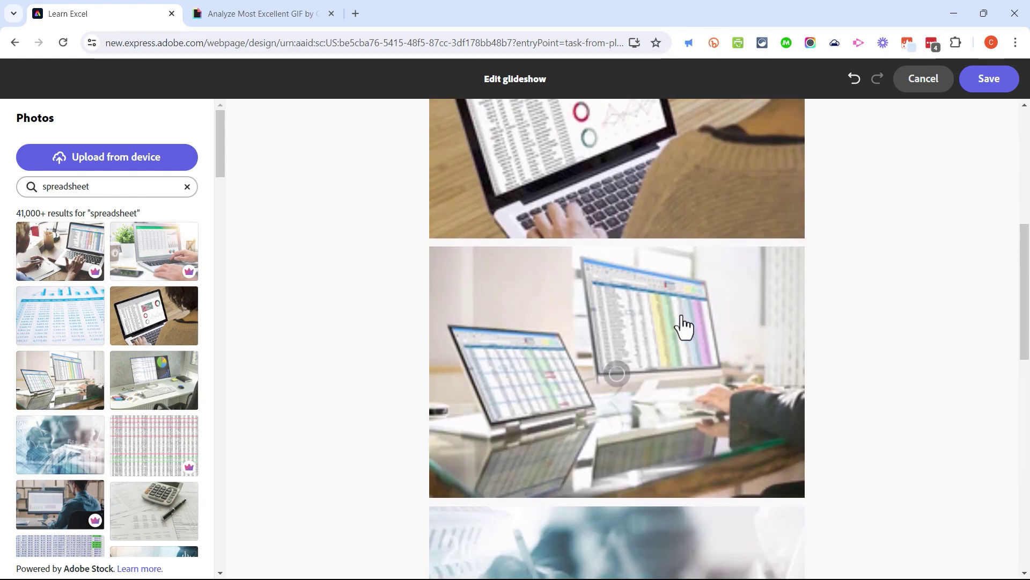
scroll(669, 367, up, 10)
scroll(669, 366, down, 10)
mouse_move(669, 379)
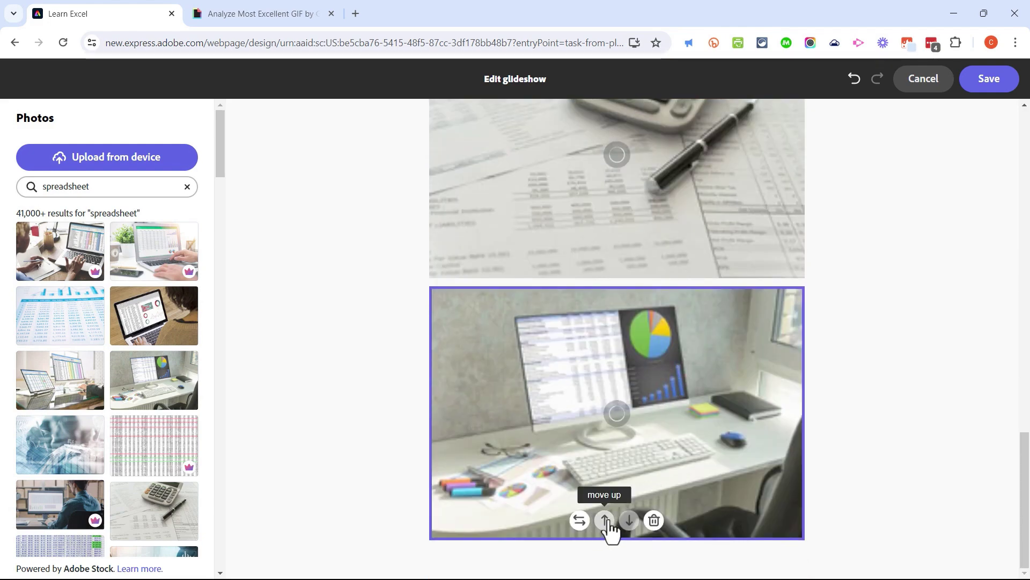
click(605, 519)
scroll(859, 268, up, 15)
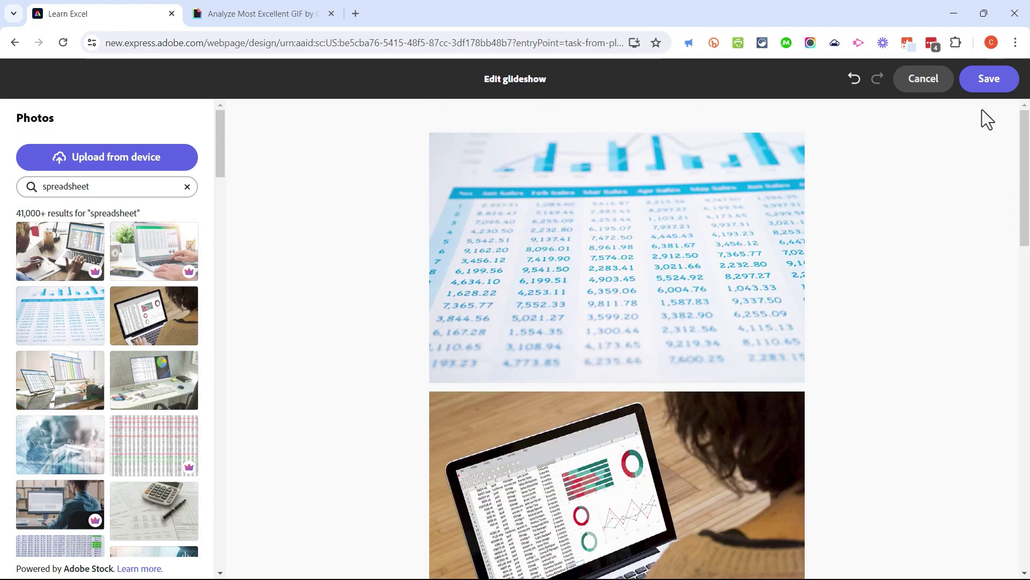
click(990, 81)
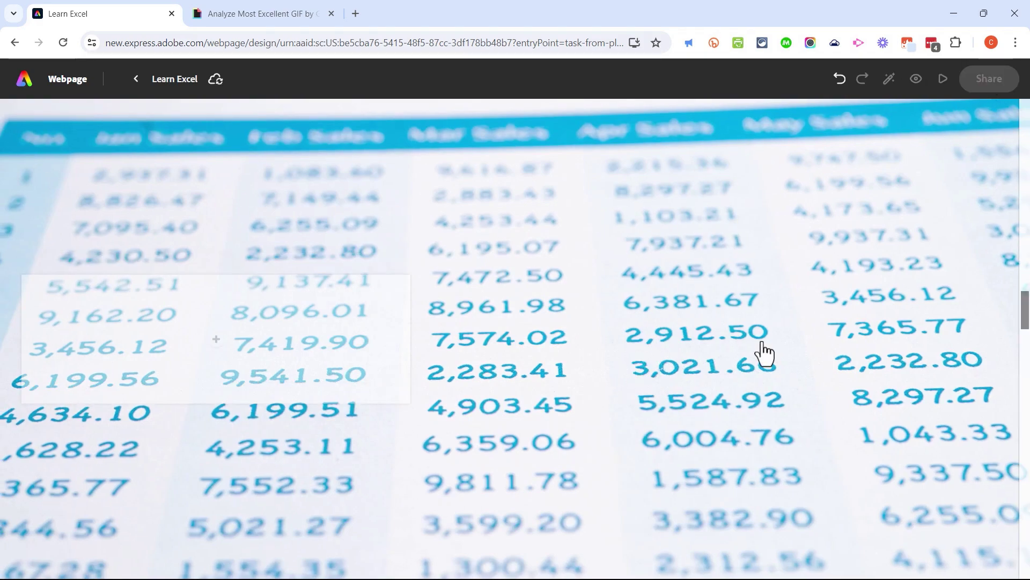
Place a spreadsheet stock photo in the caption card, then delete it.
drag(1026, 316, 976, 311)
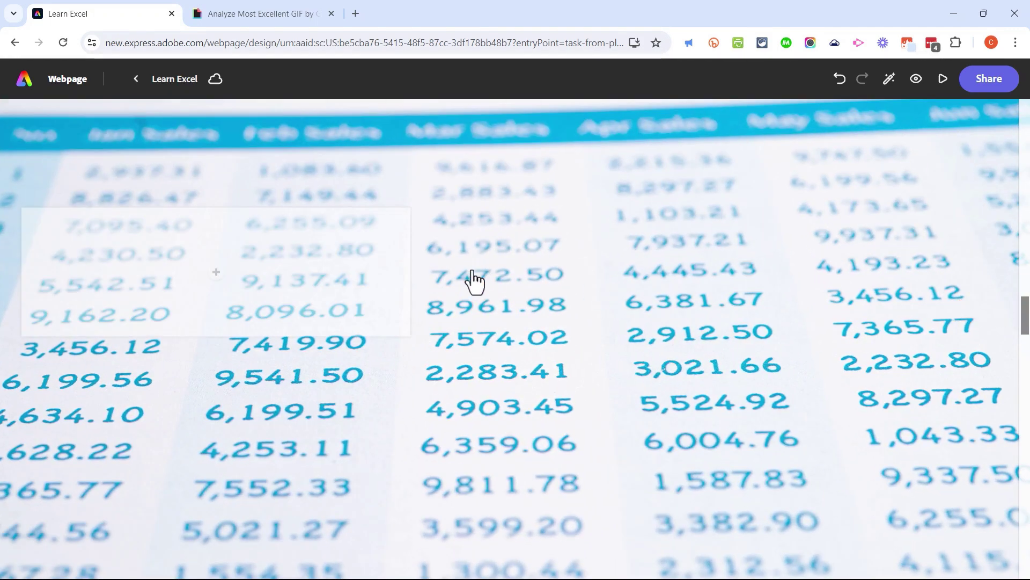
click(217, 273)
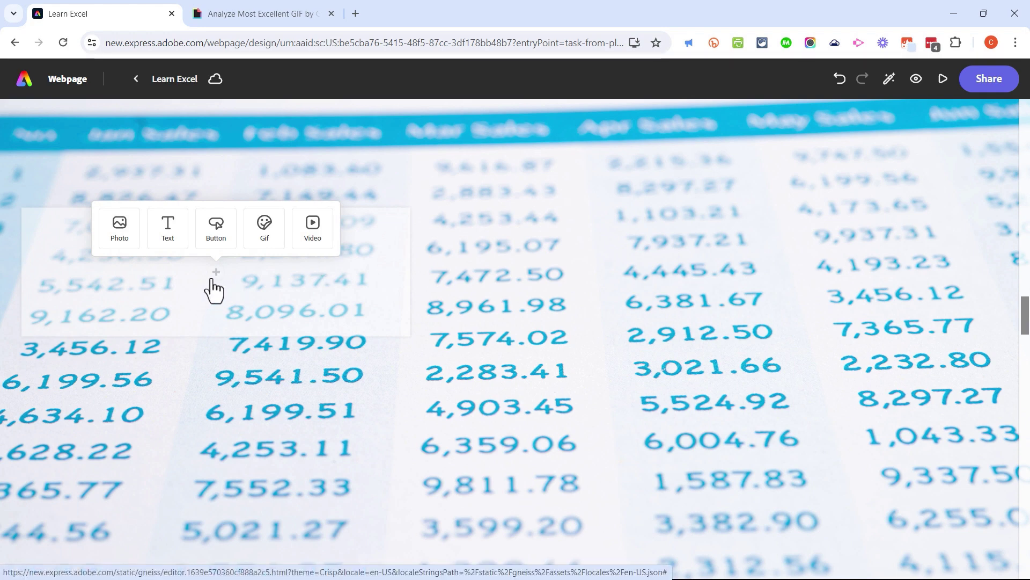
click(120, 225)
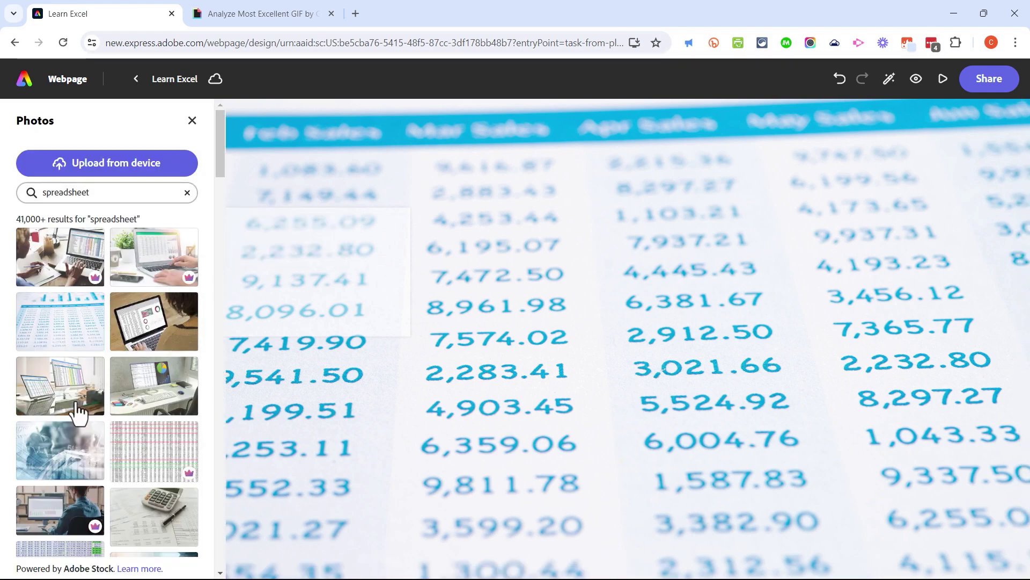
scroll(191, 356, down, 3)
click(50, 477)
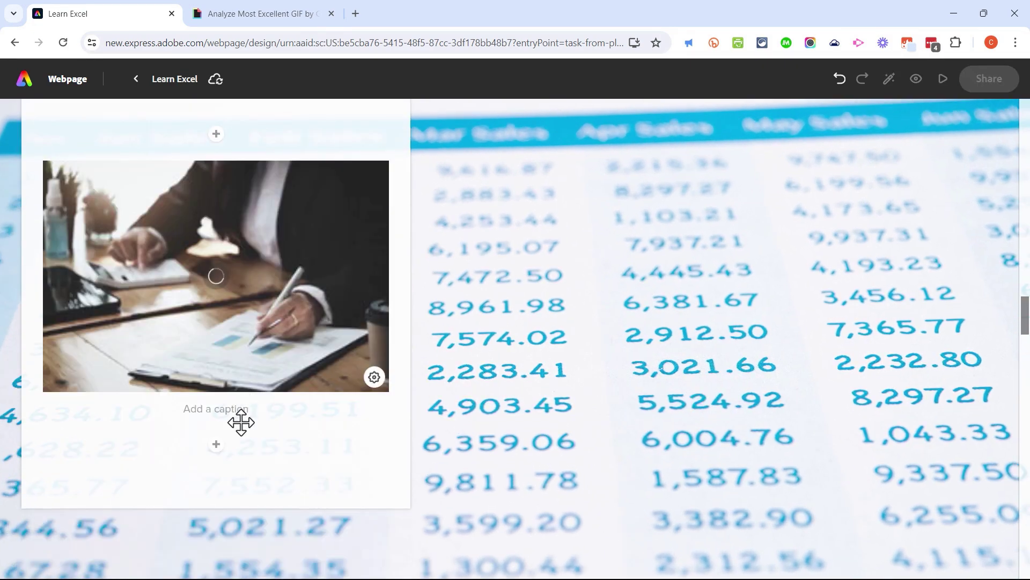
click(240, 194)
Add a text block to the card for the 'Beautiful spreadsheet' caption instead.
click(216, 273)
click(168, 231)
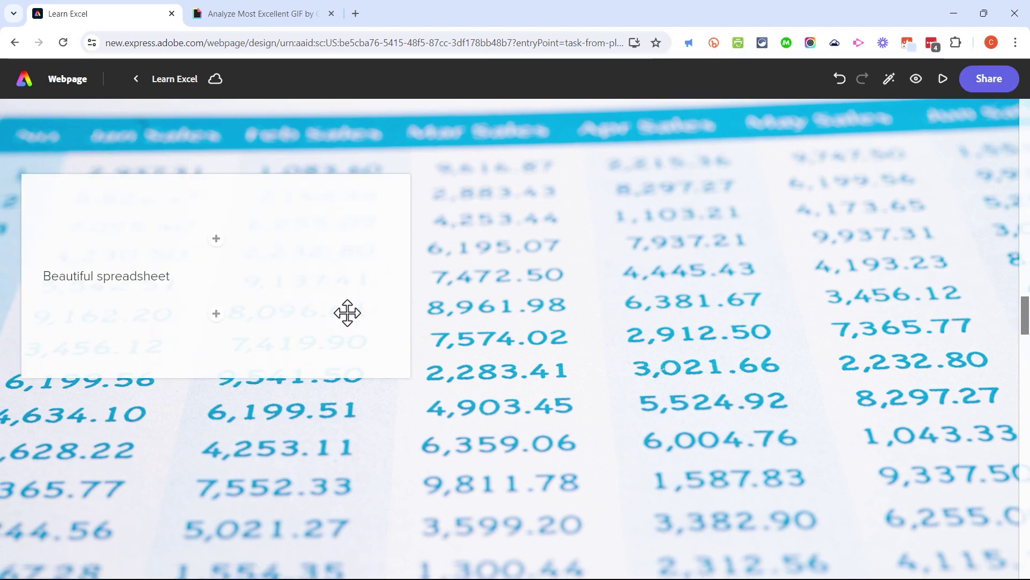
click(216, 313)
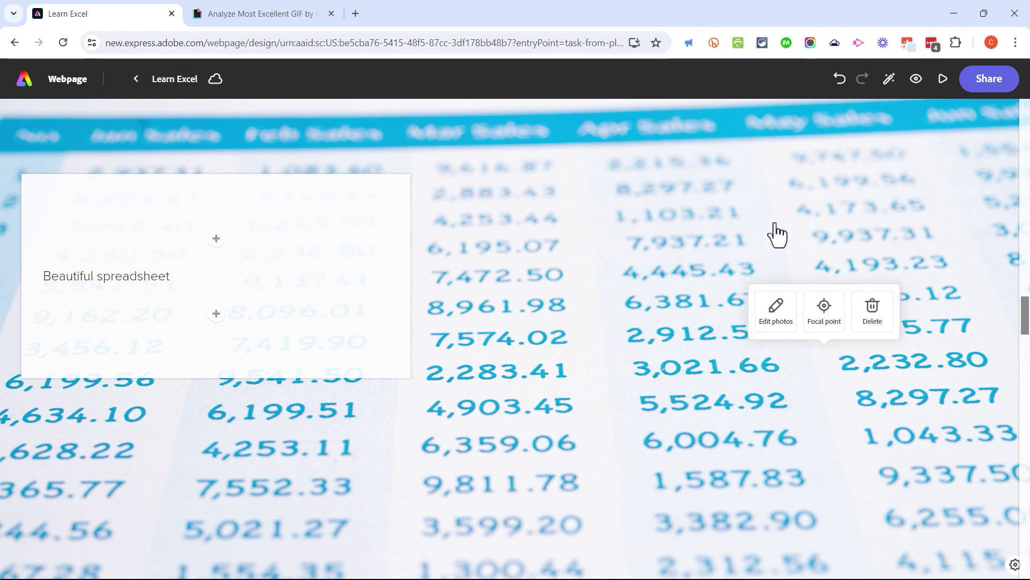
scroll(939, 349, down, 5)
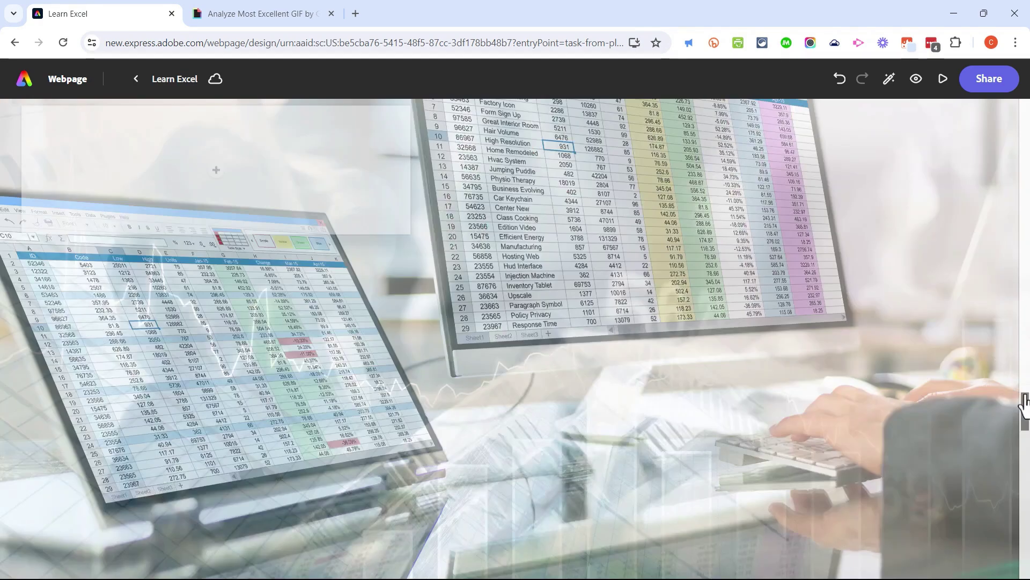
drag(1025, 414, 1025, 561)
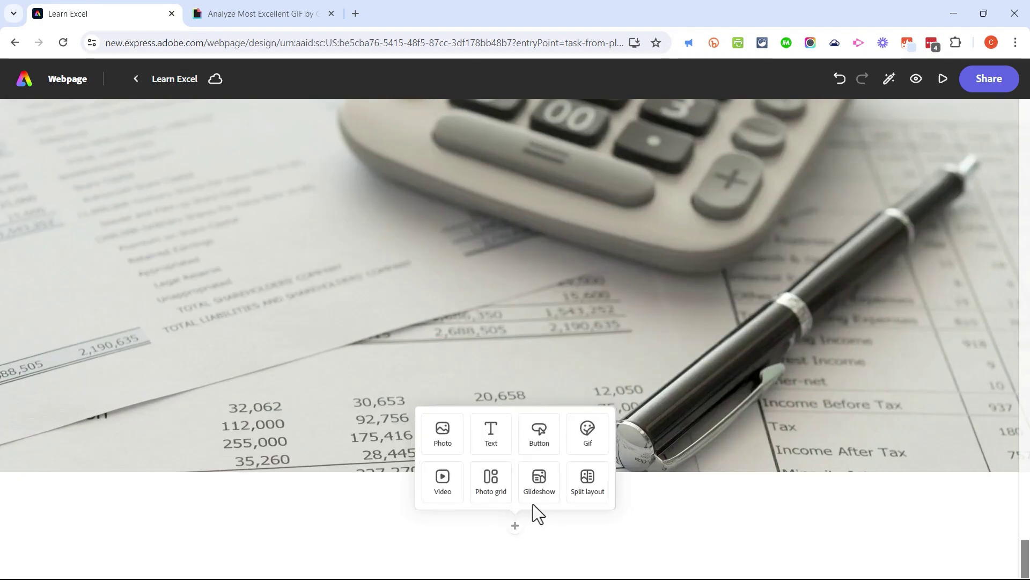
Add a glideshow at the page end with 'fields' photos of rolling hills and crop rows.
click(541, 486)
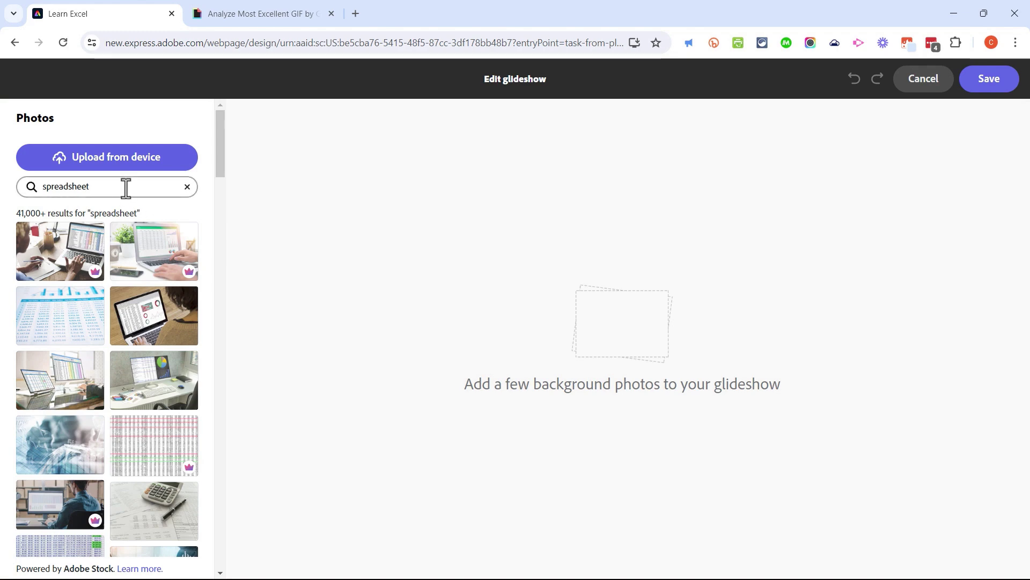
text(fields)
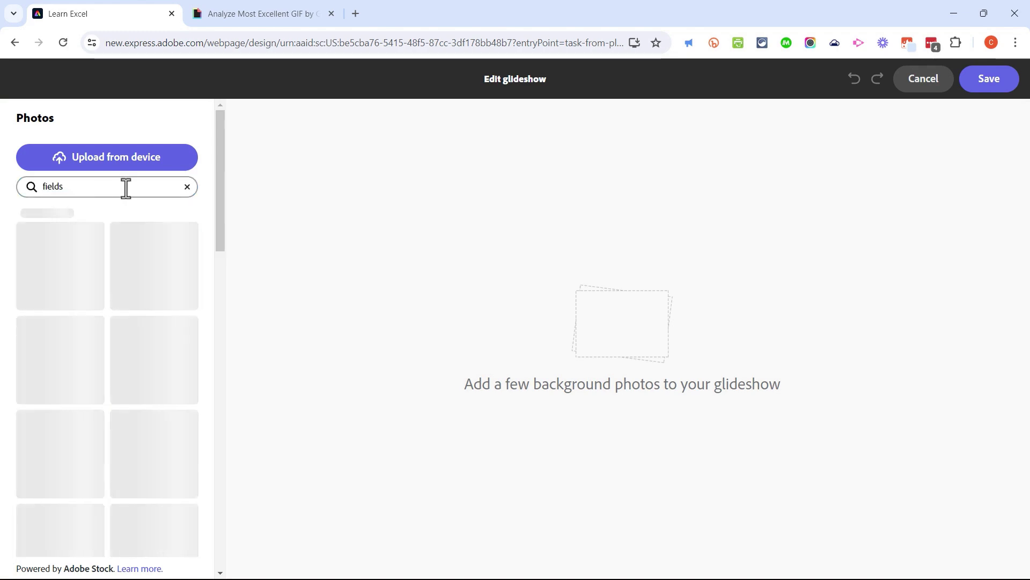
click(154, 349)
click(58, 396)
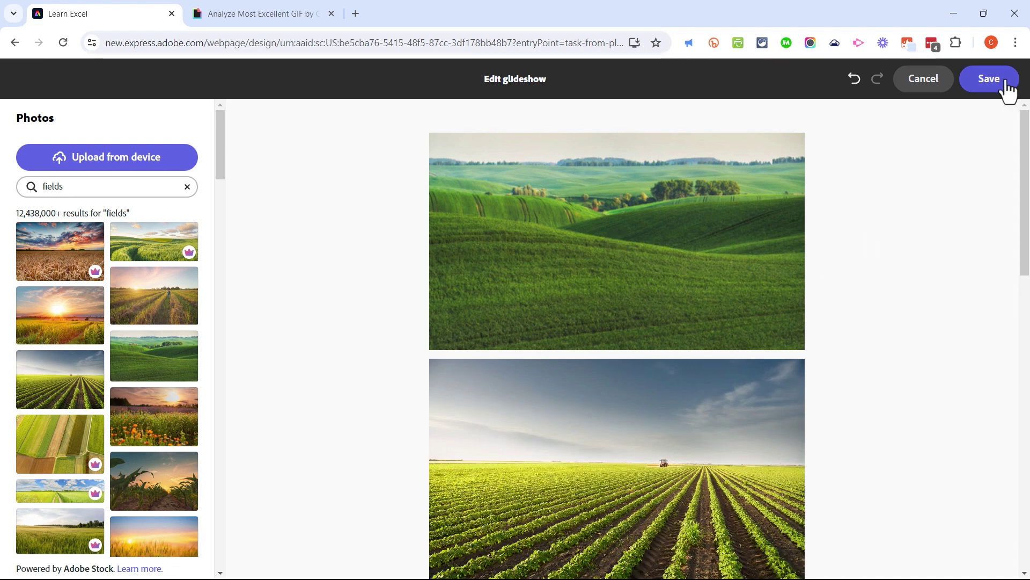
Save the field glideshow and scroll through the page to review it.
click(989, 79)
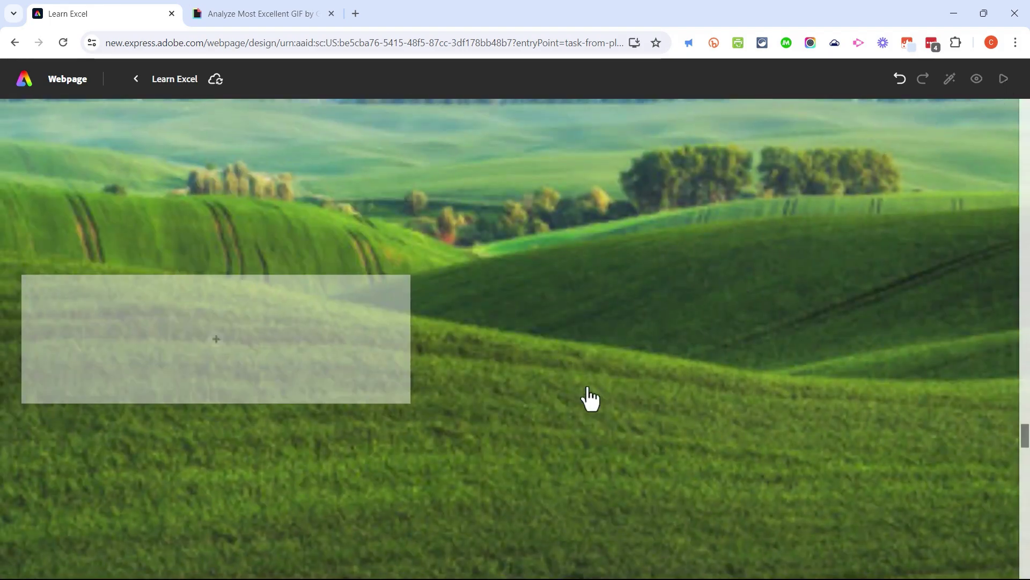
scroll(579, 483, up, 5)
scroll(588, 451, down, 3)
scroll(590, 367, down, 5)
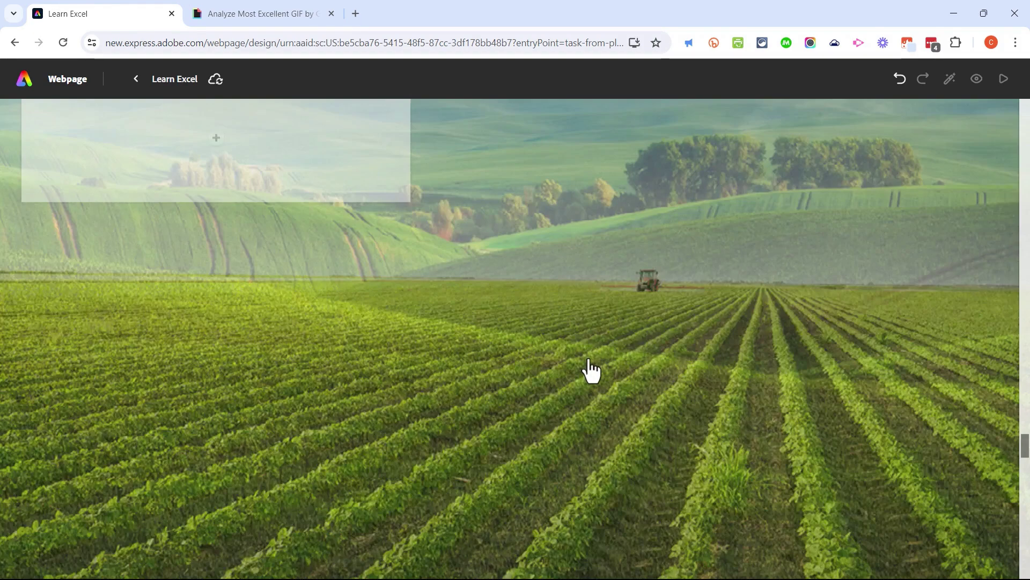
scroll(590, 374, down, 5)
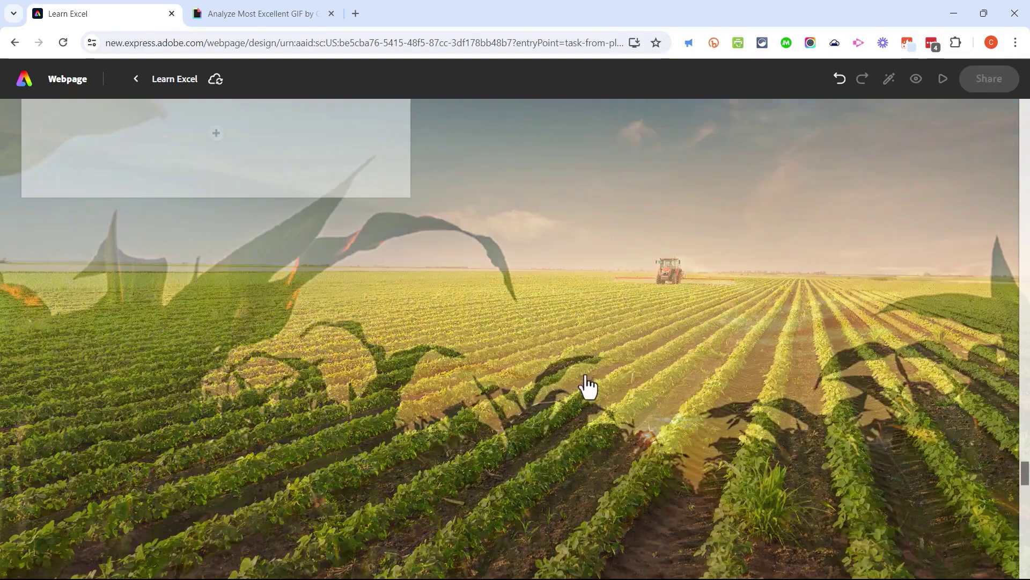
scroll(589, 390, down, 5)
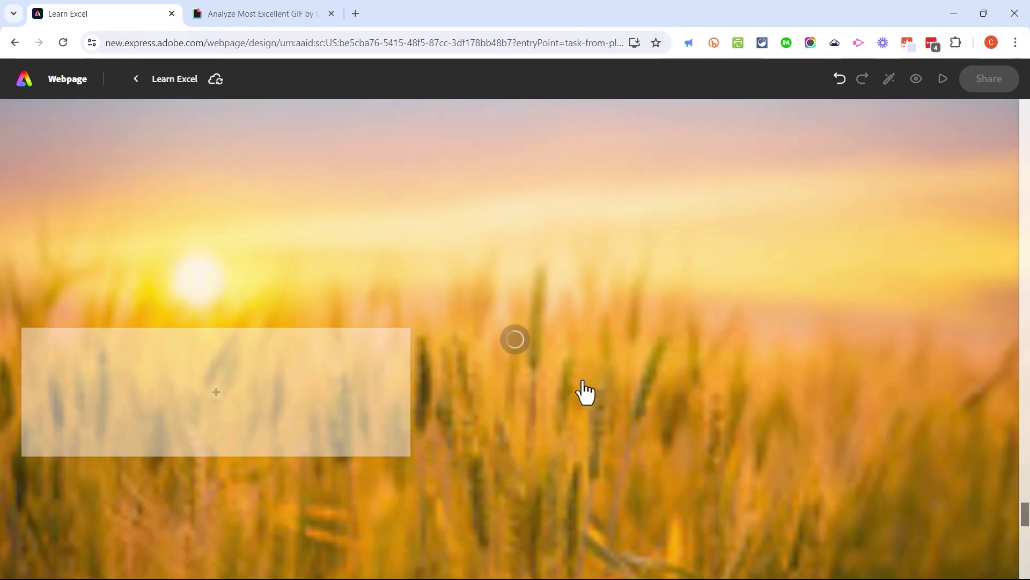
scroll(585, 393, down, 5)
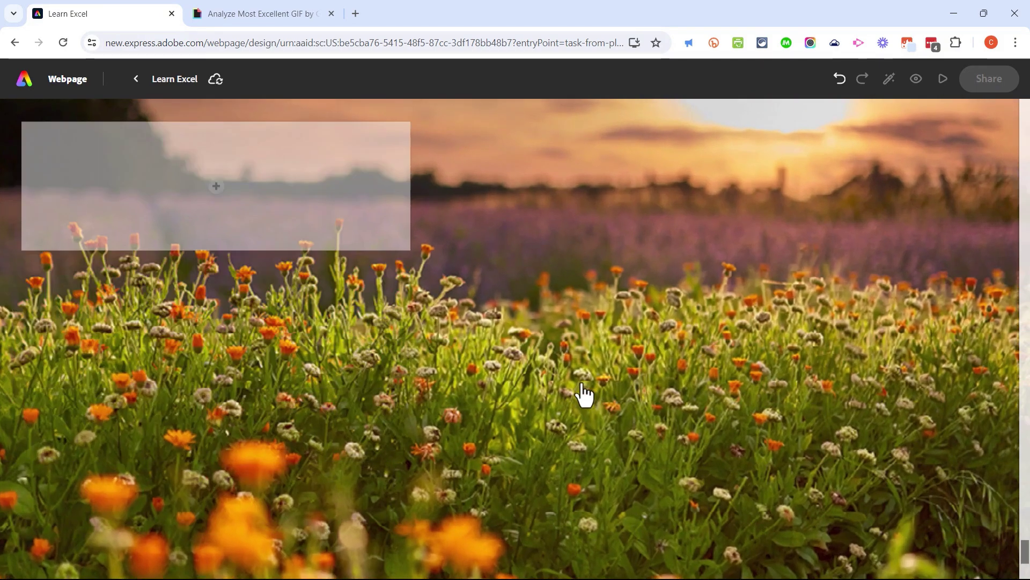
scroll(607, 282, up, 3)
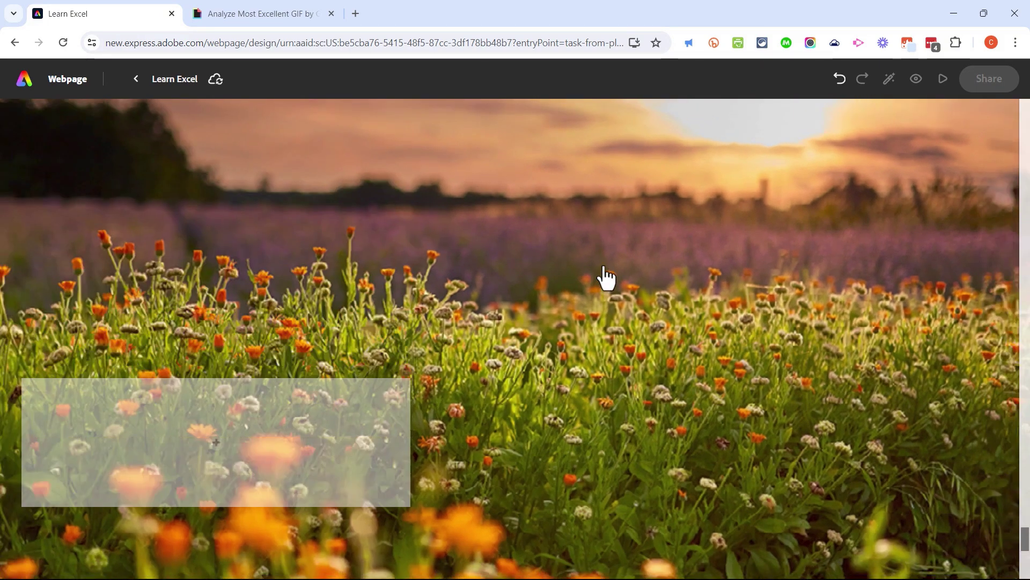
scroll(602, 282, up, 10)
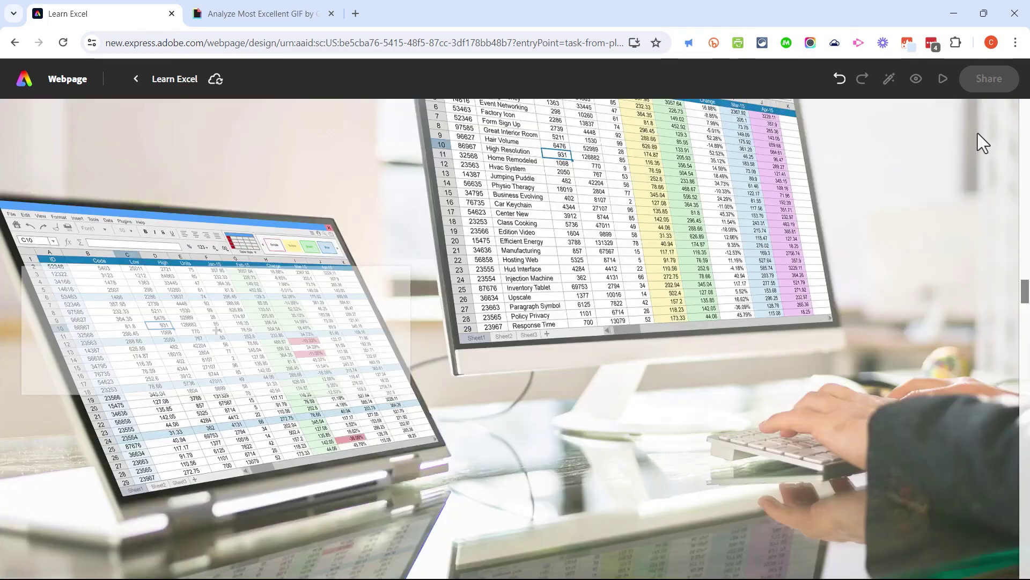
scroll(613, 237, up, 10)
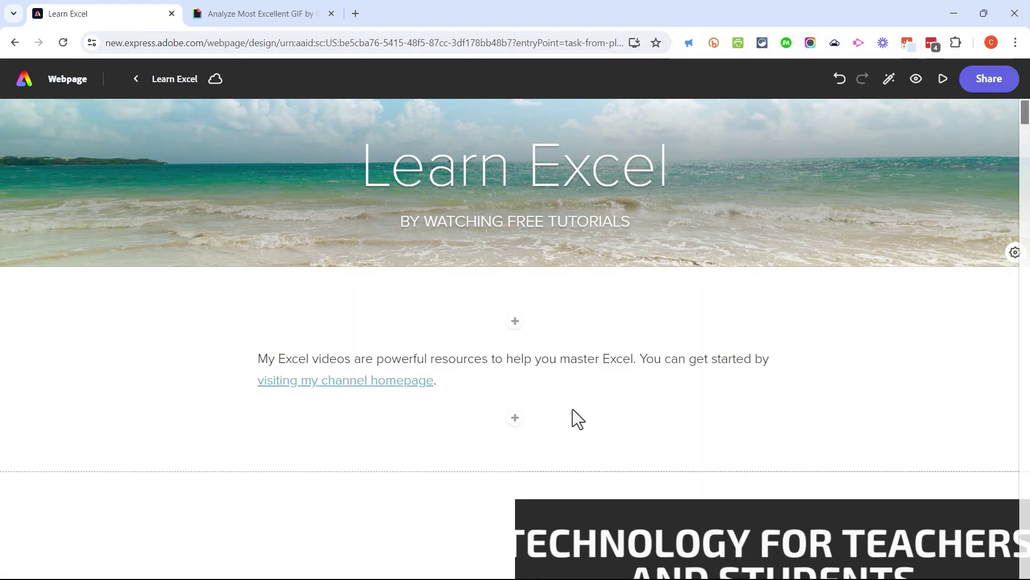
click(513, 419)
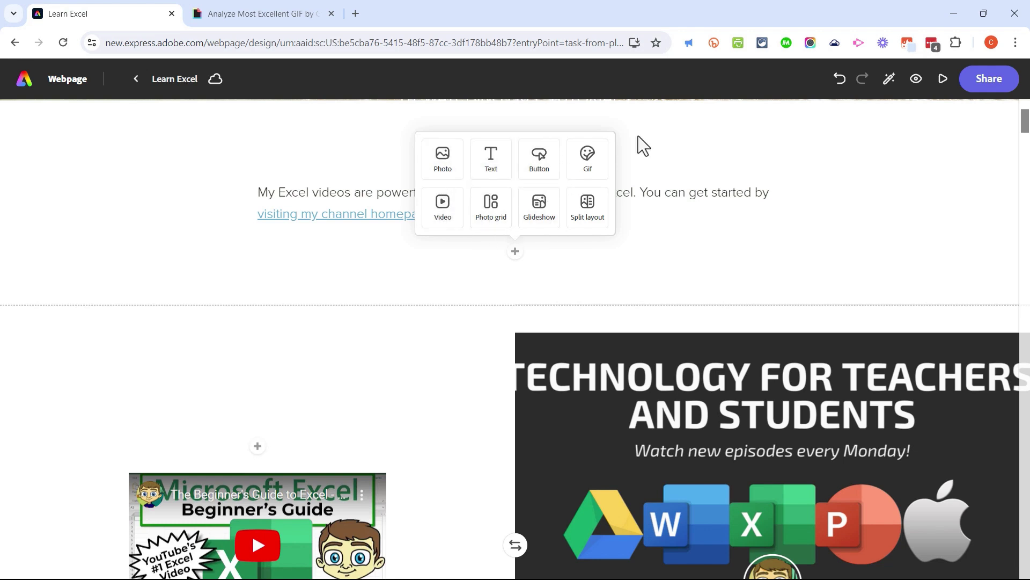
scroll(892, 295, up, 3)
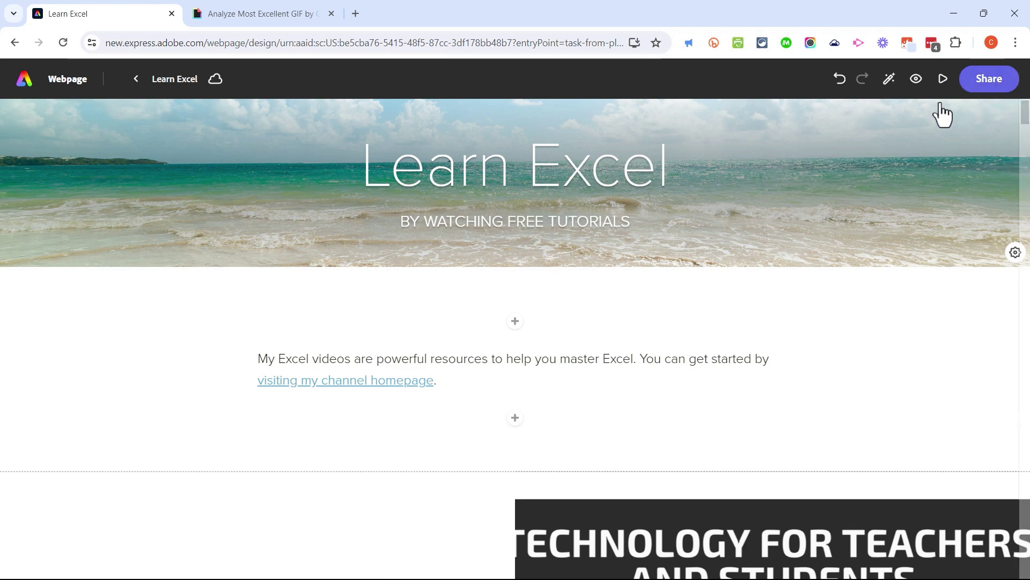
Try the NIGHTCAP theme, then apply Chronicle and close the Themes panel.
click(891, 86)
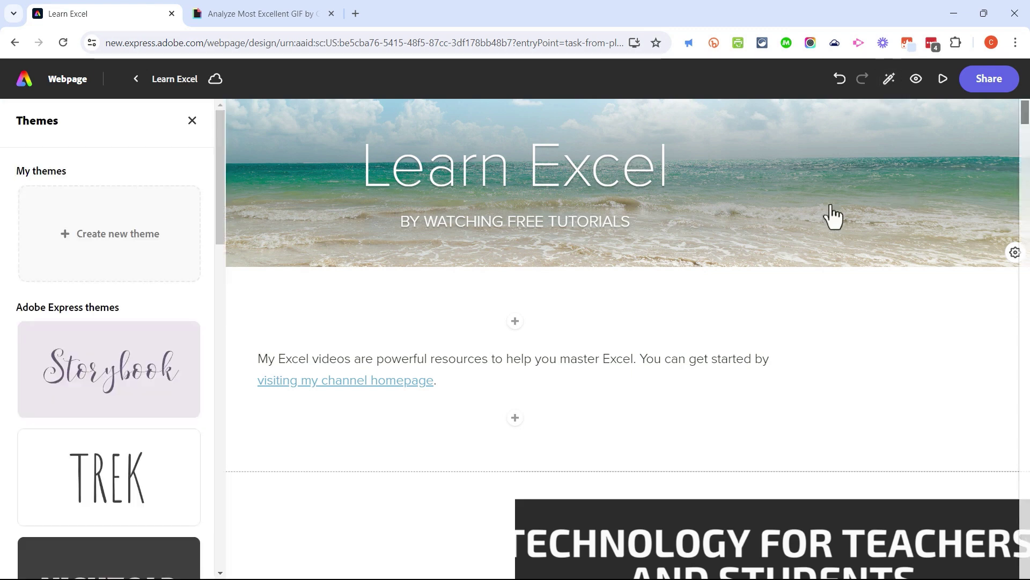
drag(223, 232, 221, 325)
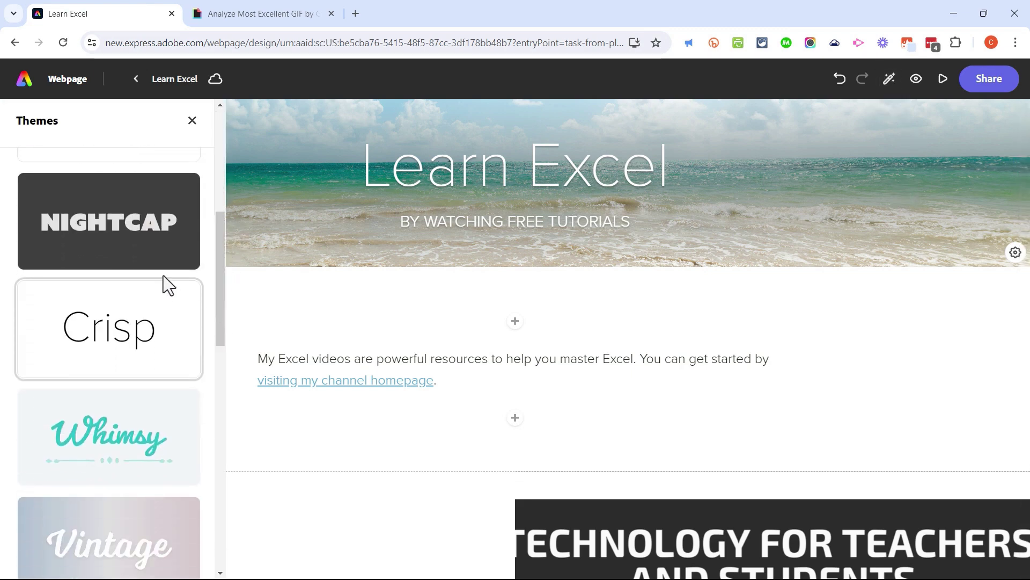
click(132, 254)
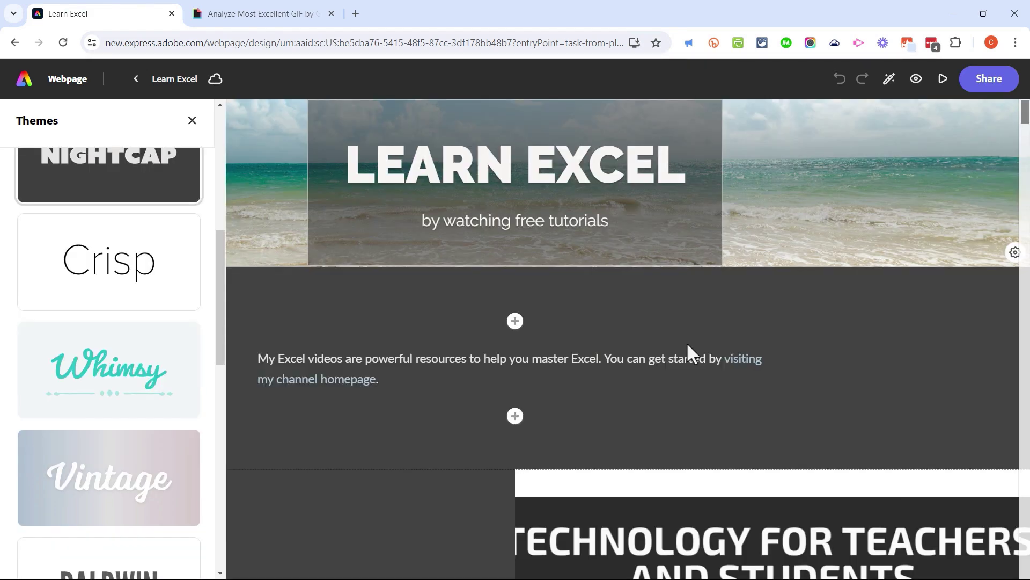
scroll(685, 354, down, 7)
scroll(674, 370, down, 10)
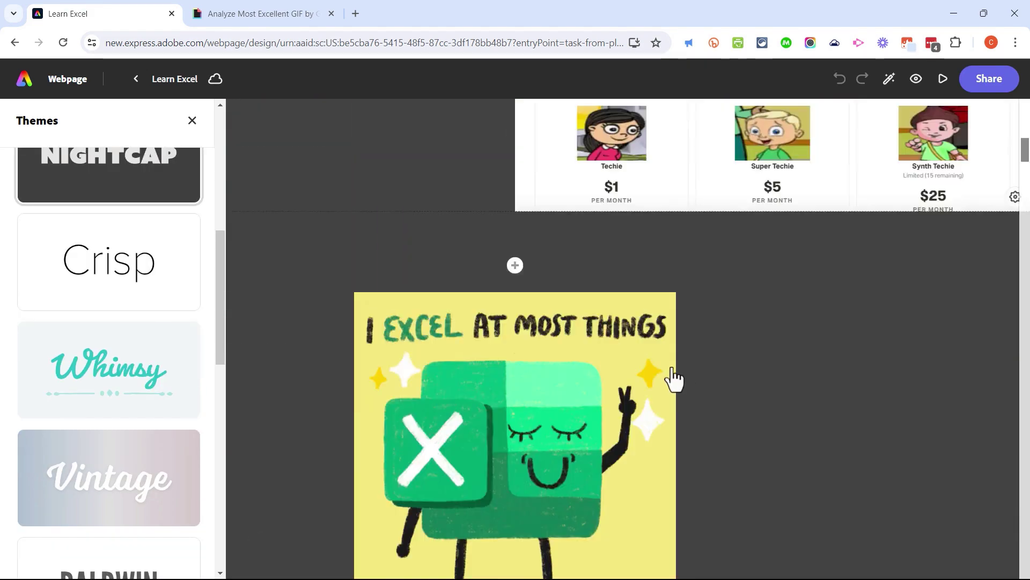
scroll(668, 371, up, 20)
scroll(121, 317, down, 8)
click(111, 321)
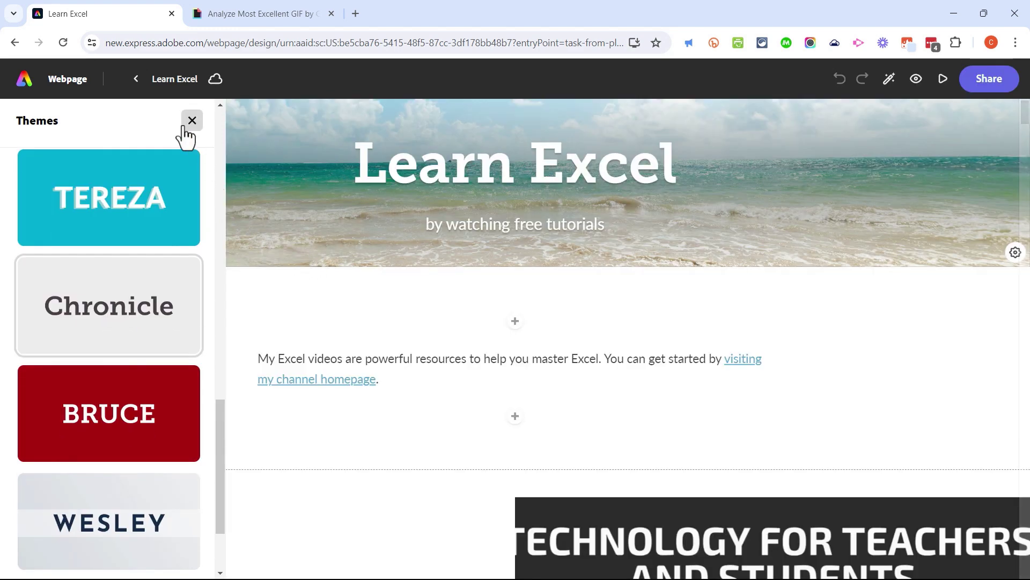
click(192, 122)
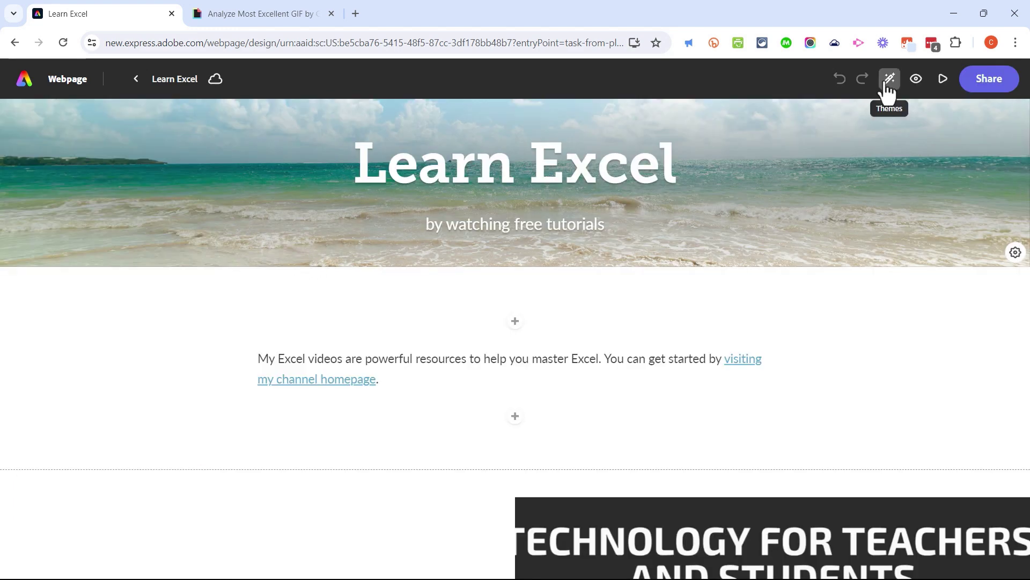
click(916, 80)
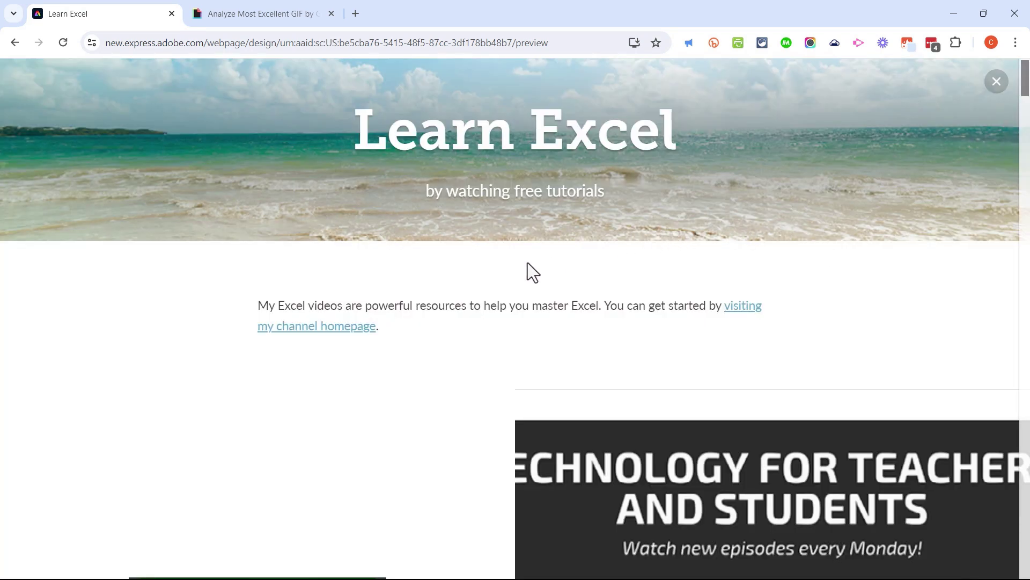
scroll(435, 217, down, 3)
scroll(470, 218, up, 3)
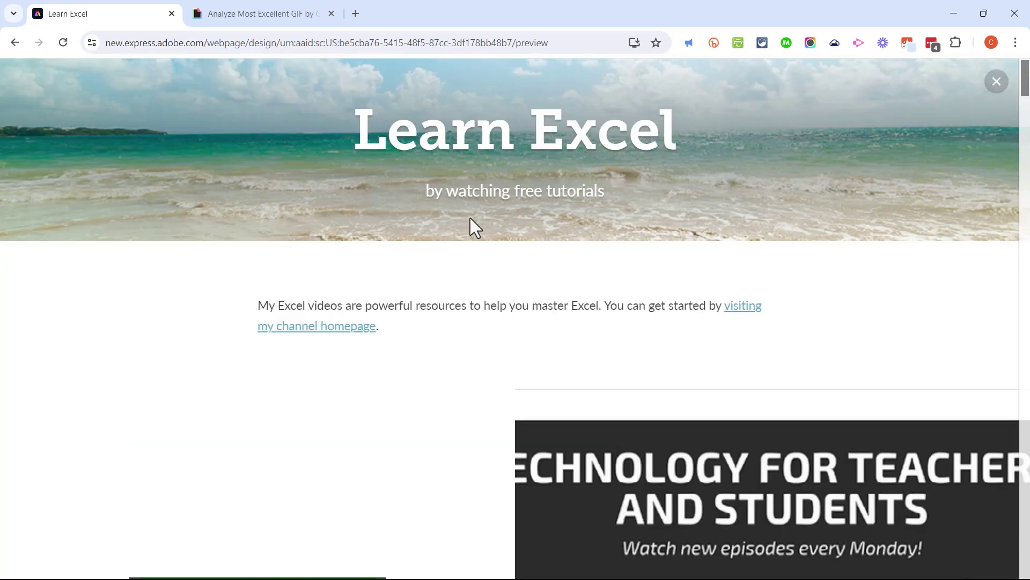
click(734, 305)
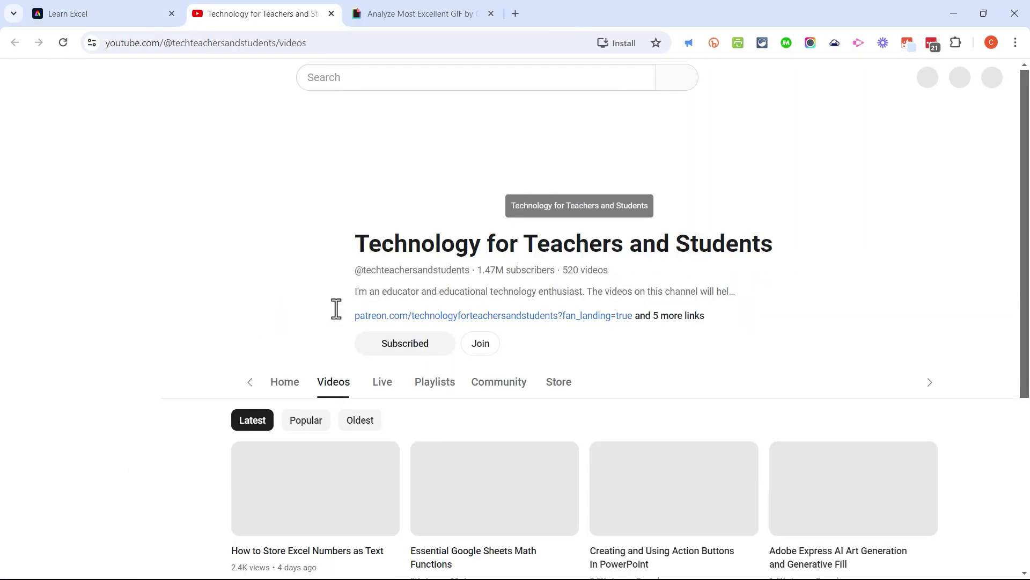
click(114, 12)
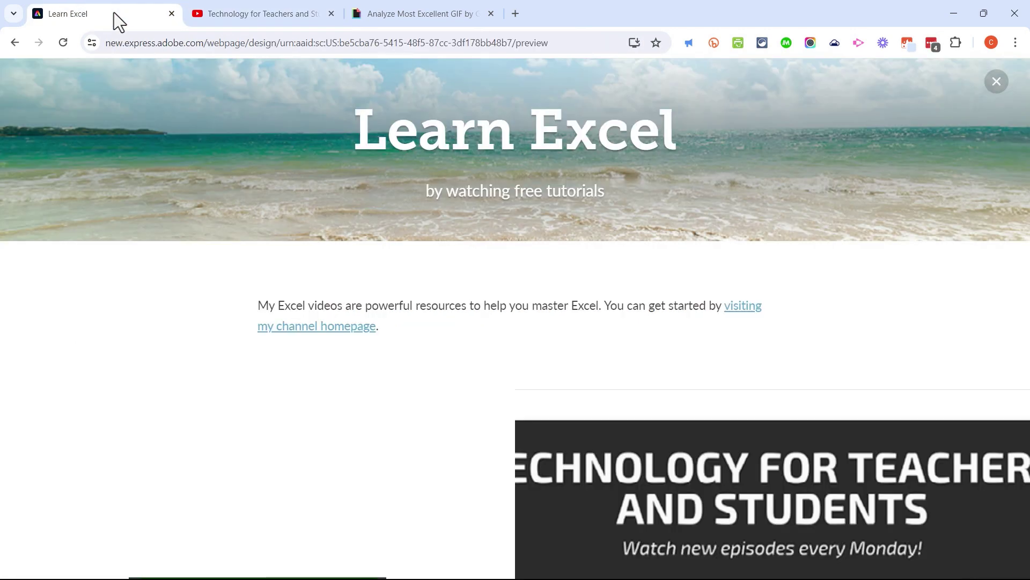
scroll(661, 375, down, 5)
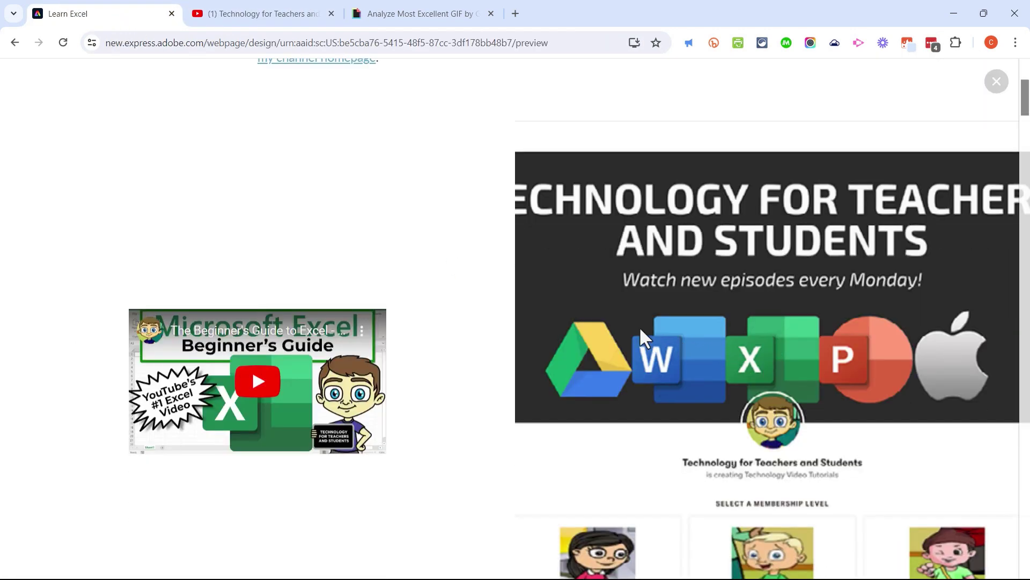
click(260, 388)
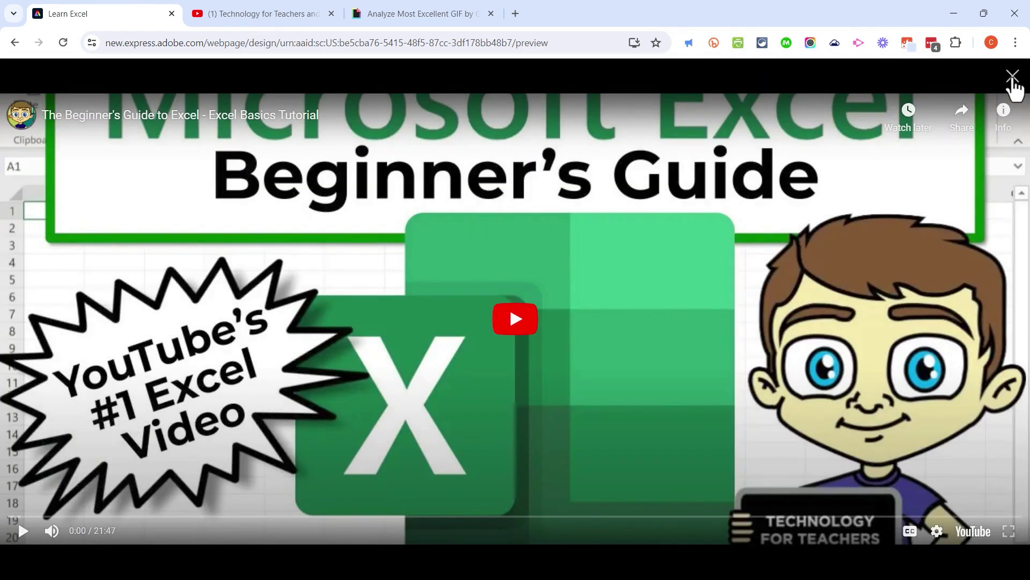
click(1013, 75)
scroll(508, 423, down, 6)
scroll(510, 424, down, 15)
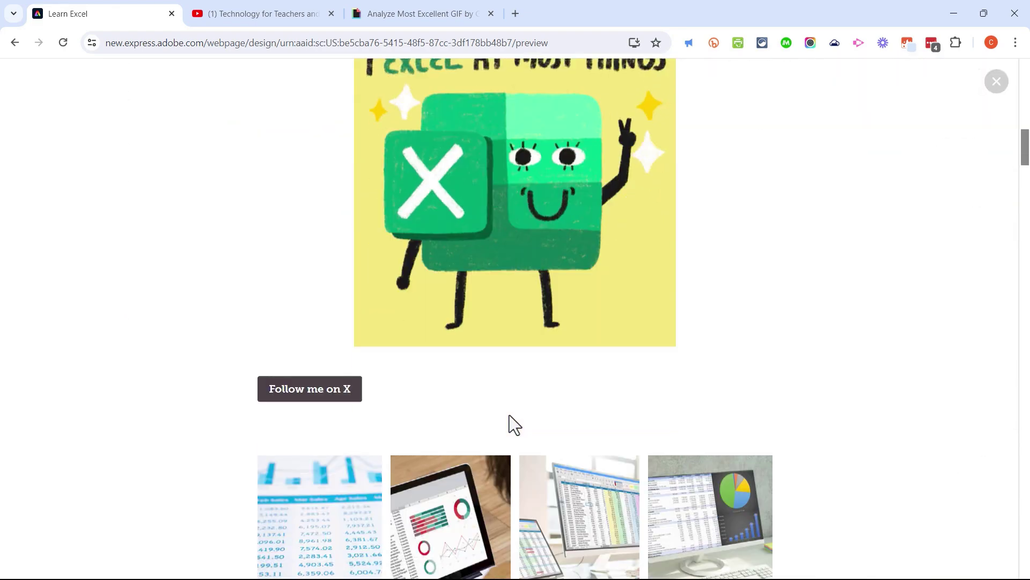
scroll(514, 421, down, 10)
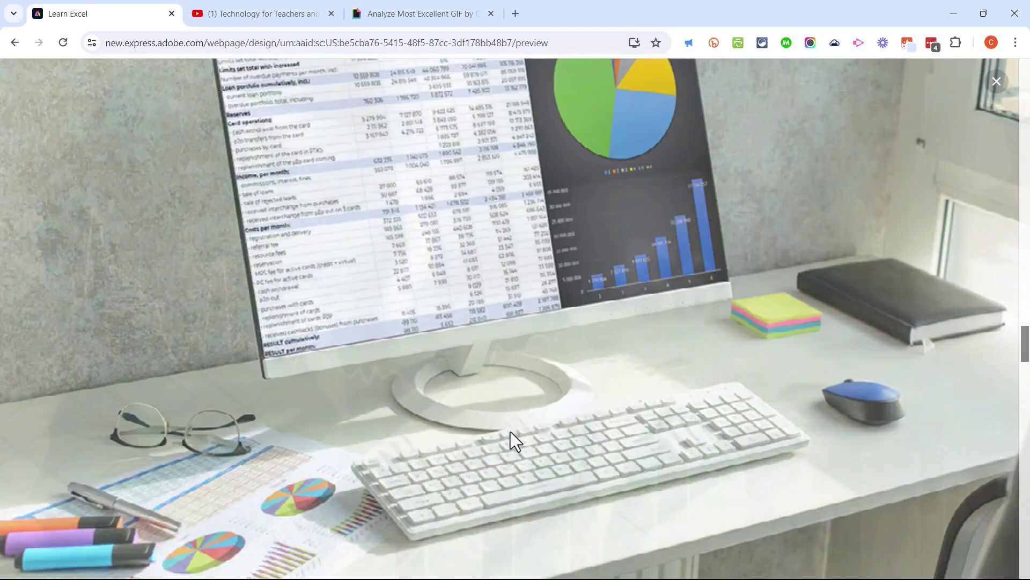
scroll(511, 433, up, 20)
click(1002, 87)
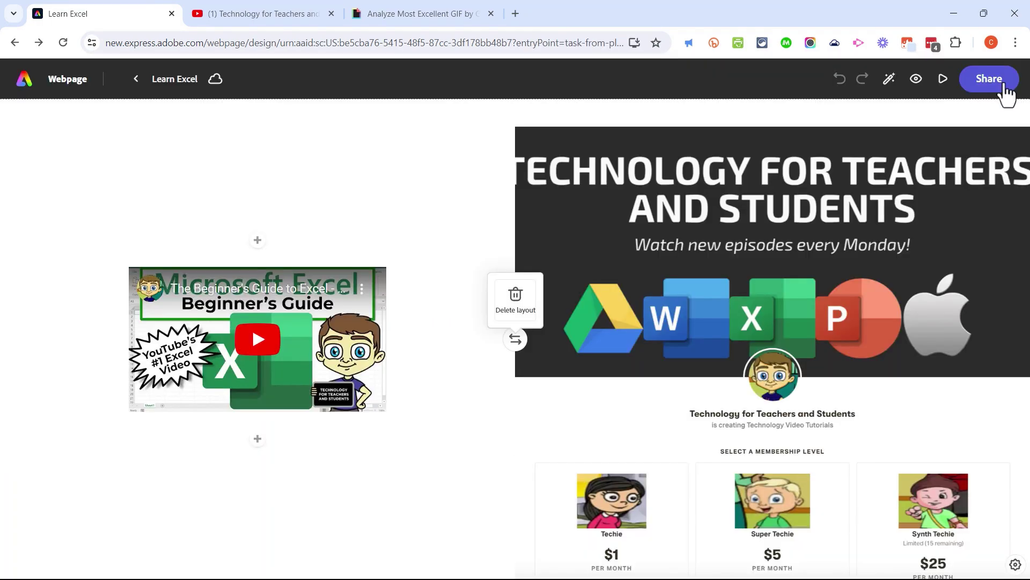
click(944, 79)
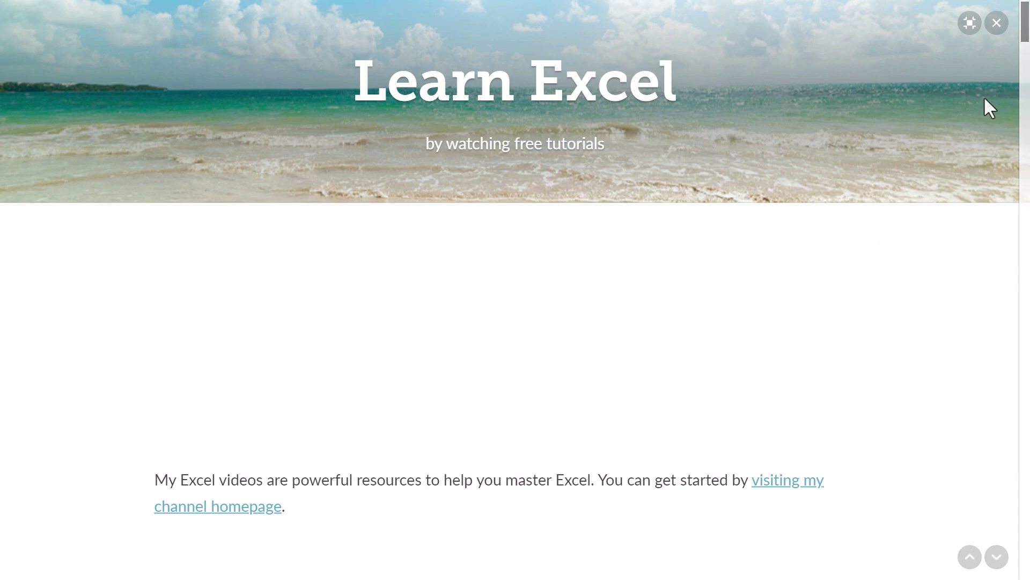
click(997, 557)
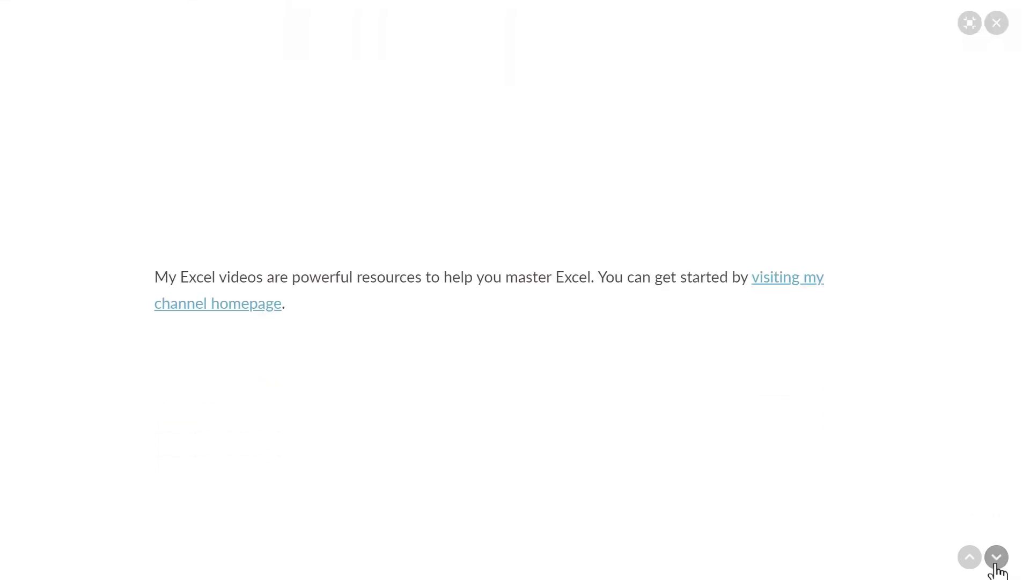
click(997, 557)
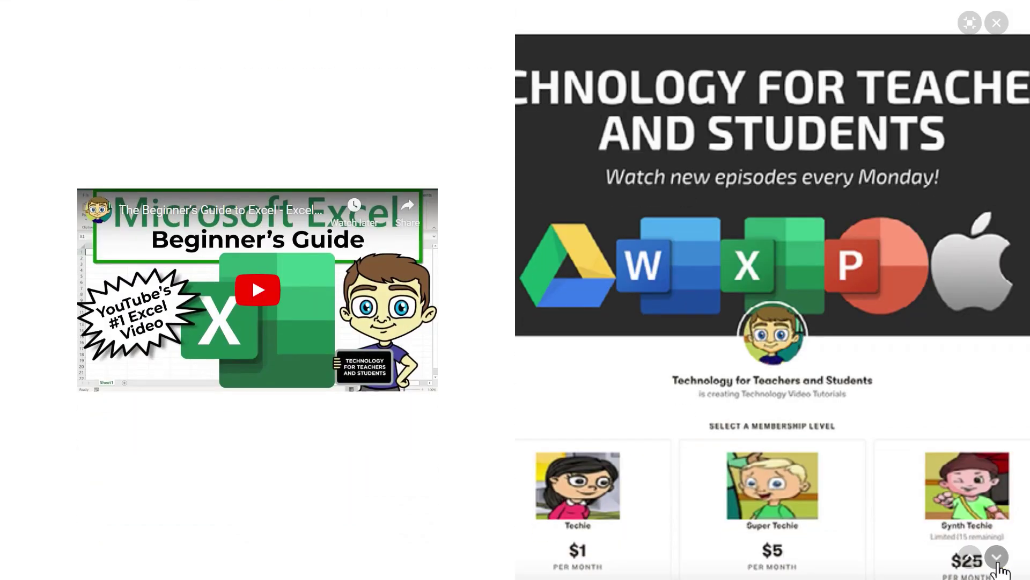
click(996, 556)
click(996, 556)
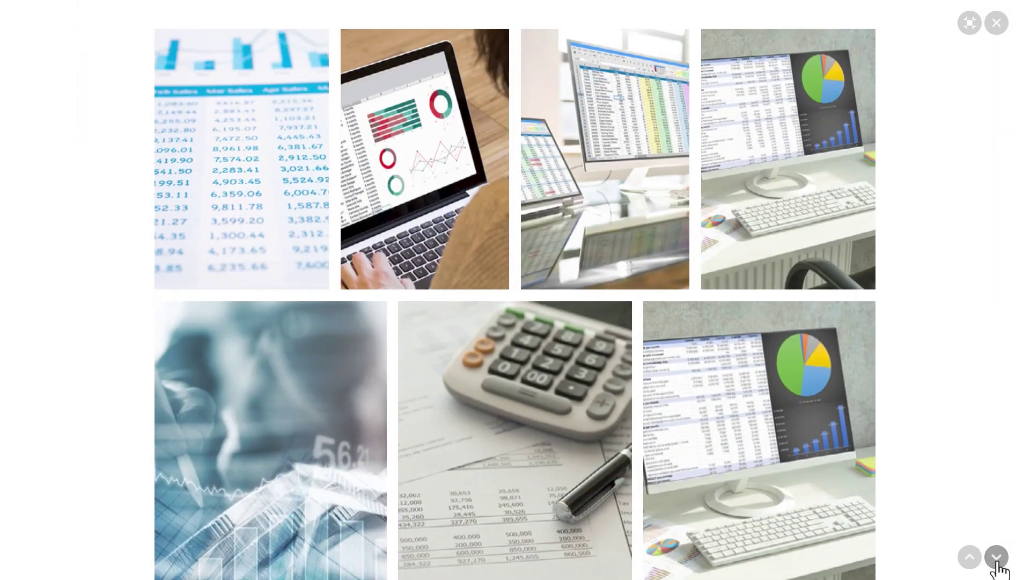
click(996, 22)
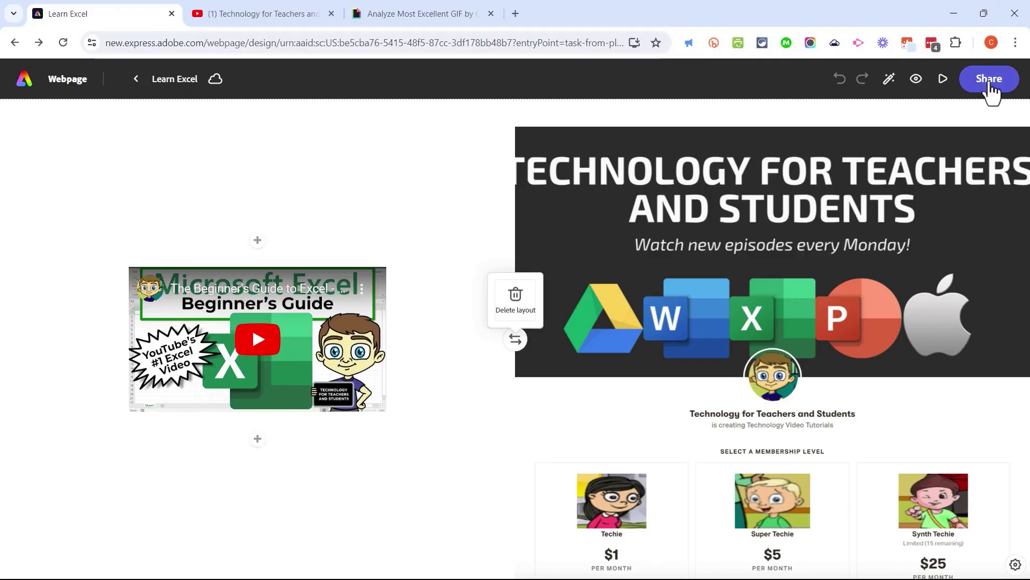
Open Invite Collaborators, review the Who has access options, and copy the page's share link.
click(991, 89)
click(977, 155)
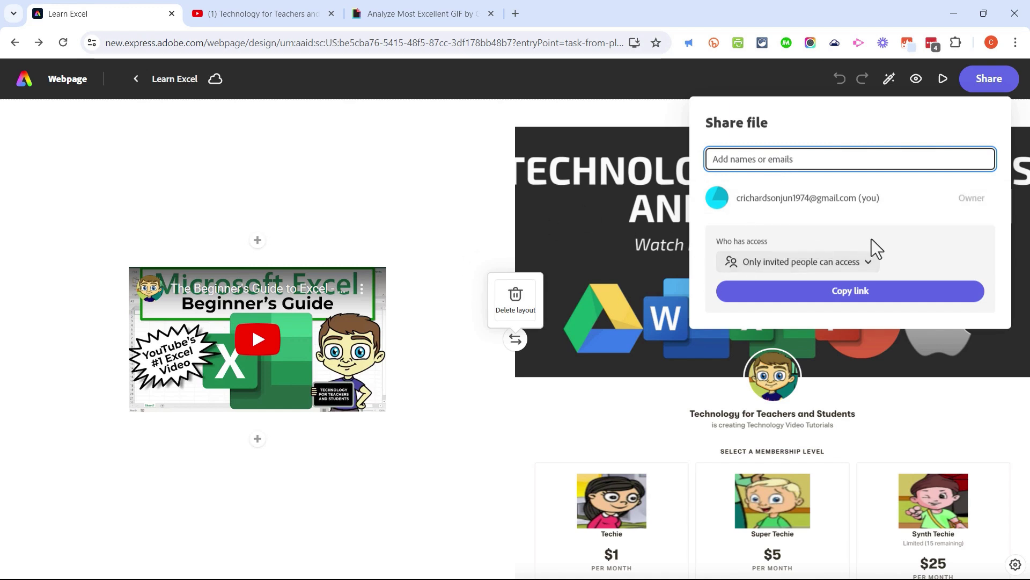
click(864, 265)
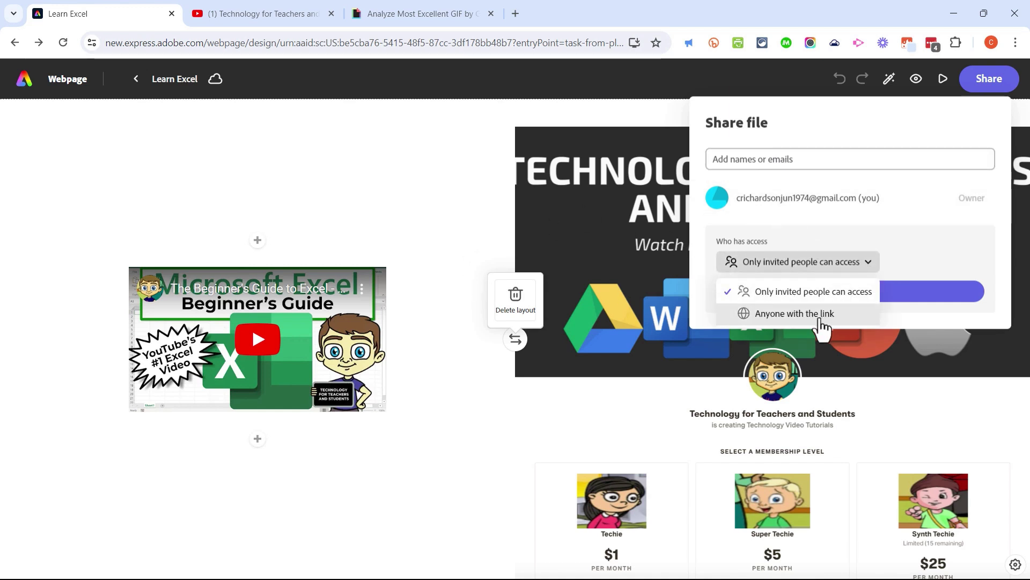
click(868, 267)
click(866, 264)
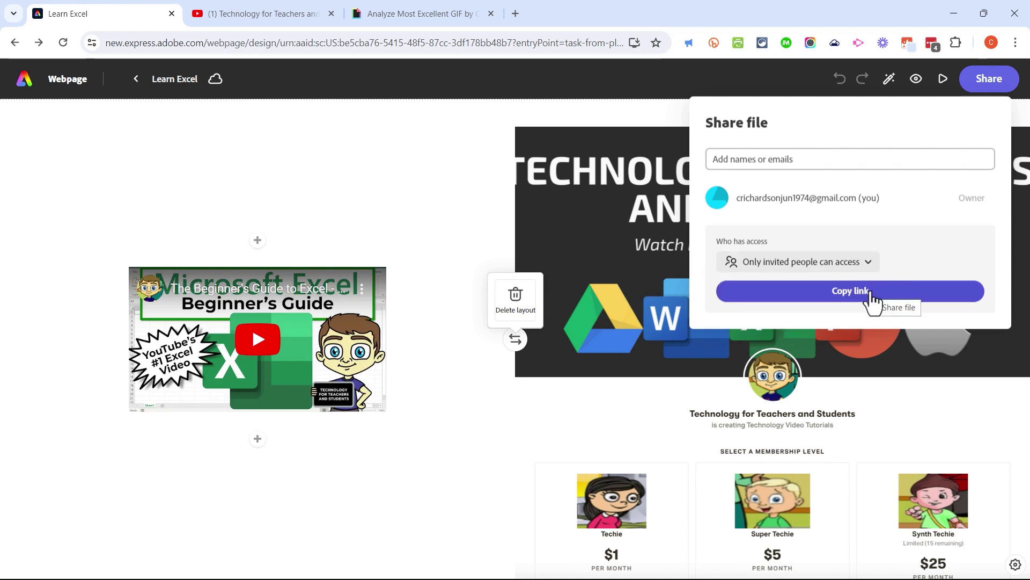
click(871, 294)
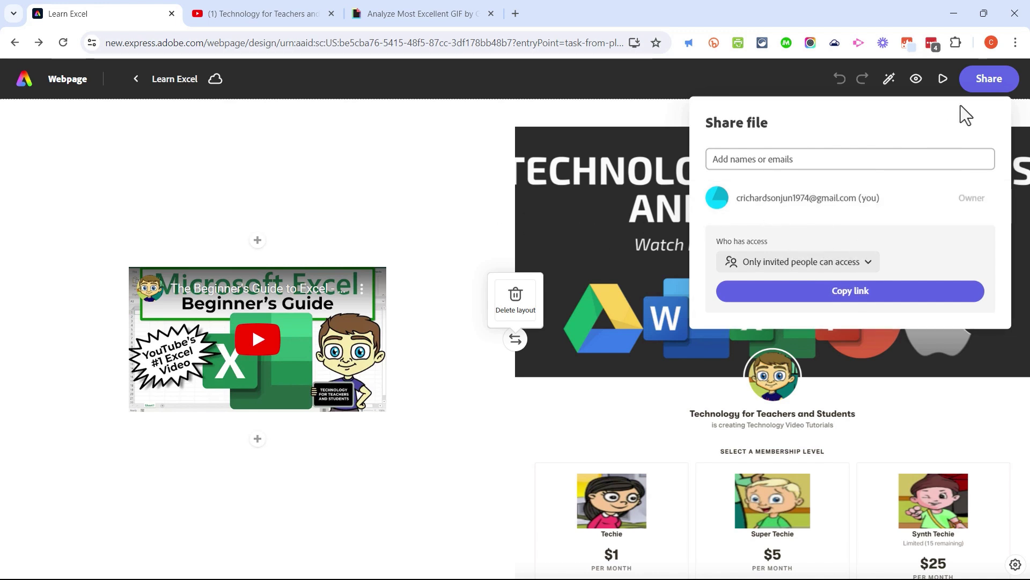
click(638, 121)
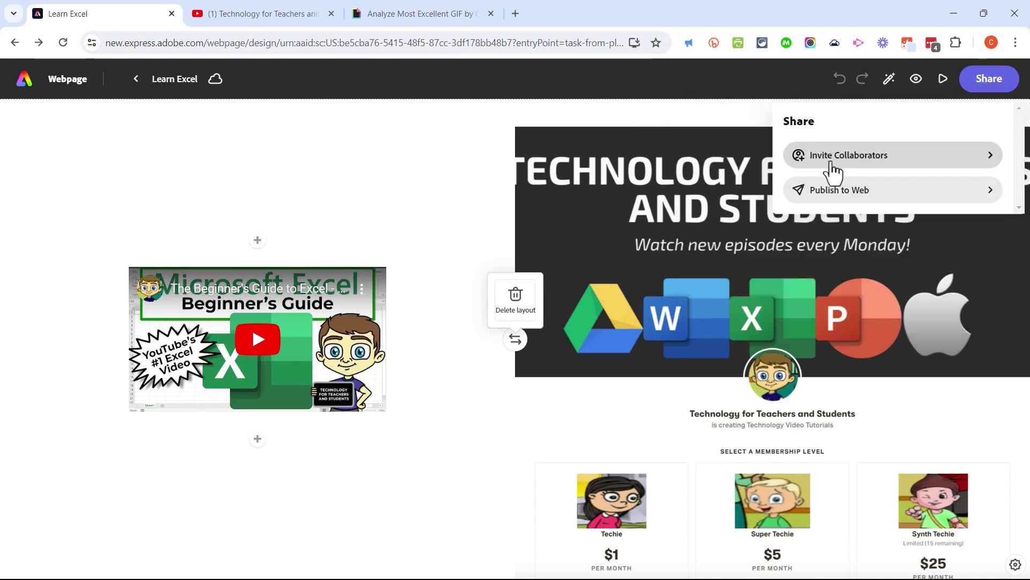
Create the Publish to Web link with the Author toggle off, then copy the published URL.
click(851, 193)
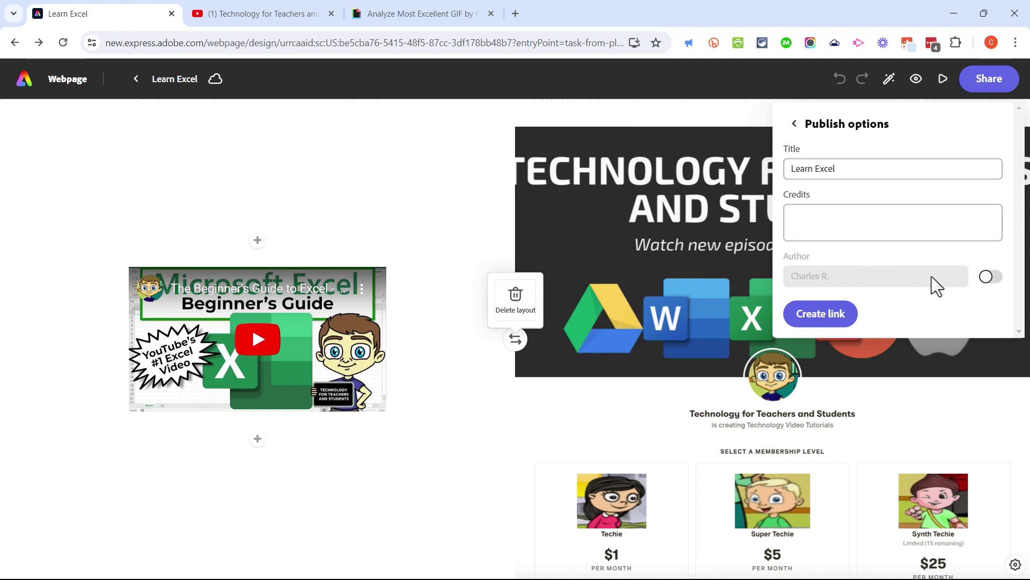
click(987, 277)
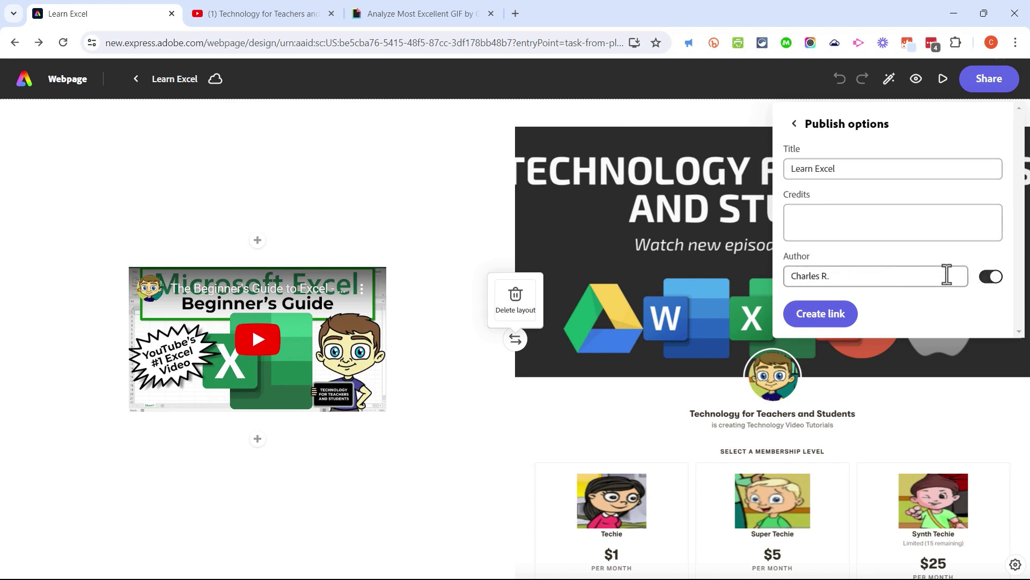
click(990, 277)
click(822, 317)
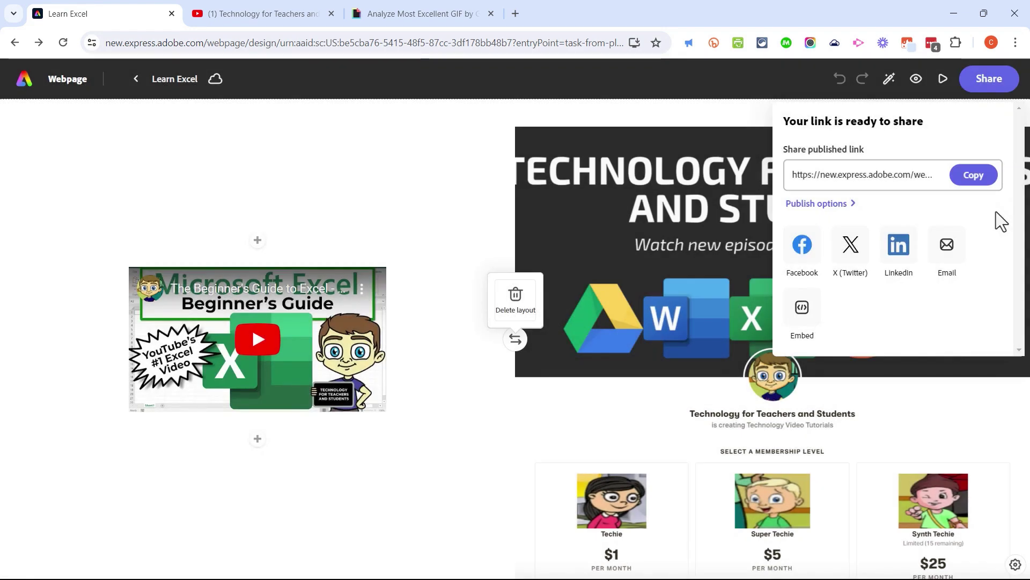
click(973, 177)
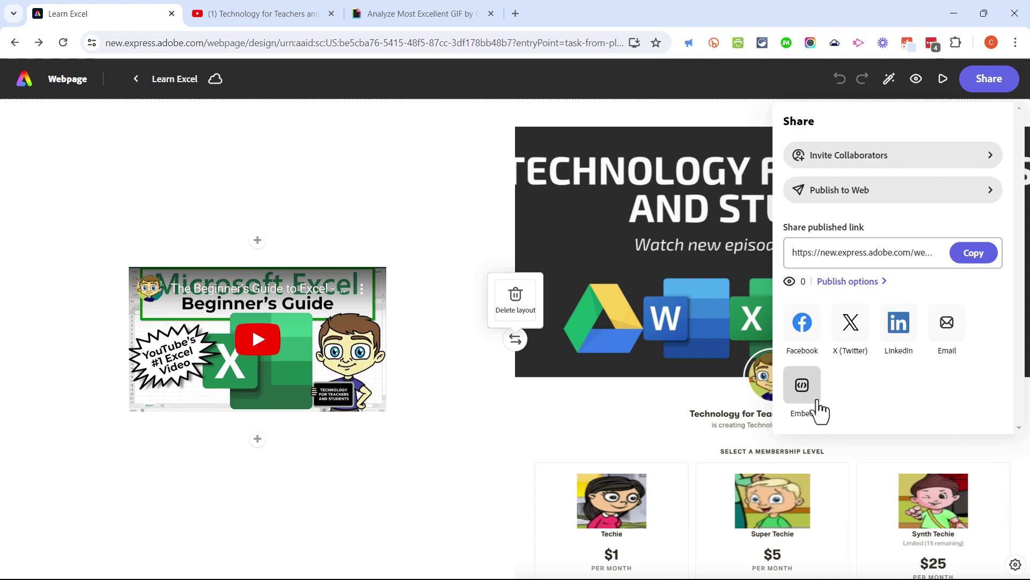
click(454, 204)
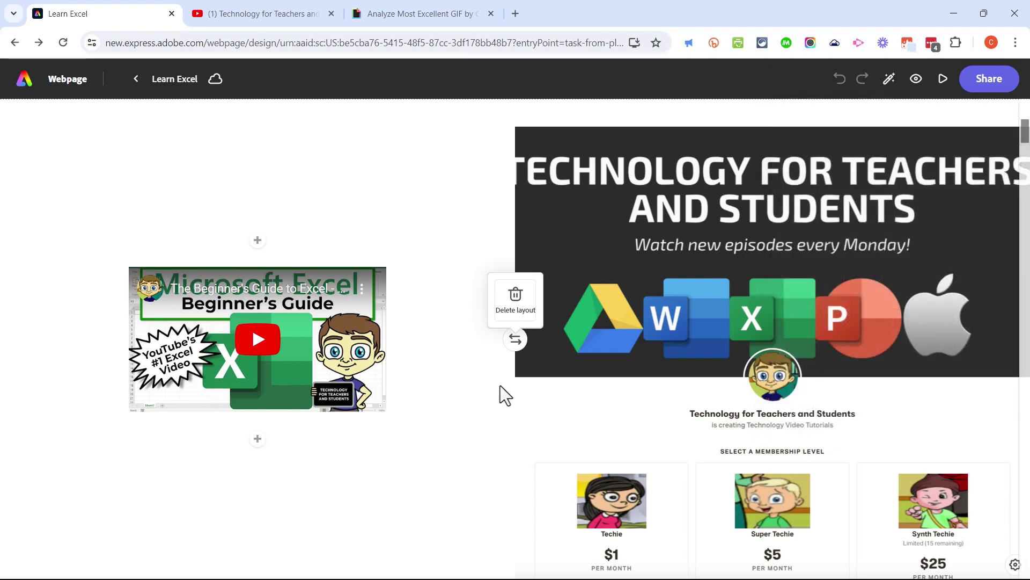
Scroll to the top and use the Adobe Express logo to reach the home page.
scroll(501, 386, up, 7)
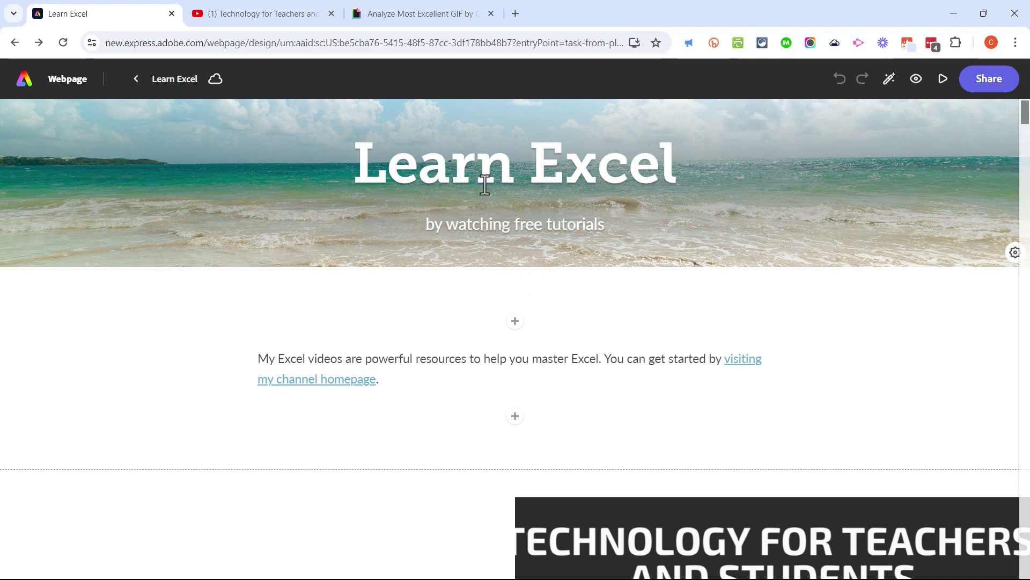
click(24, 88)
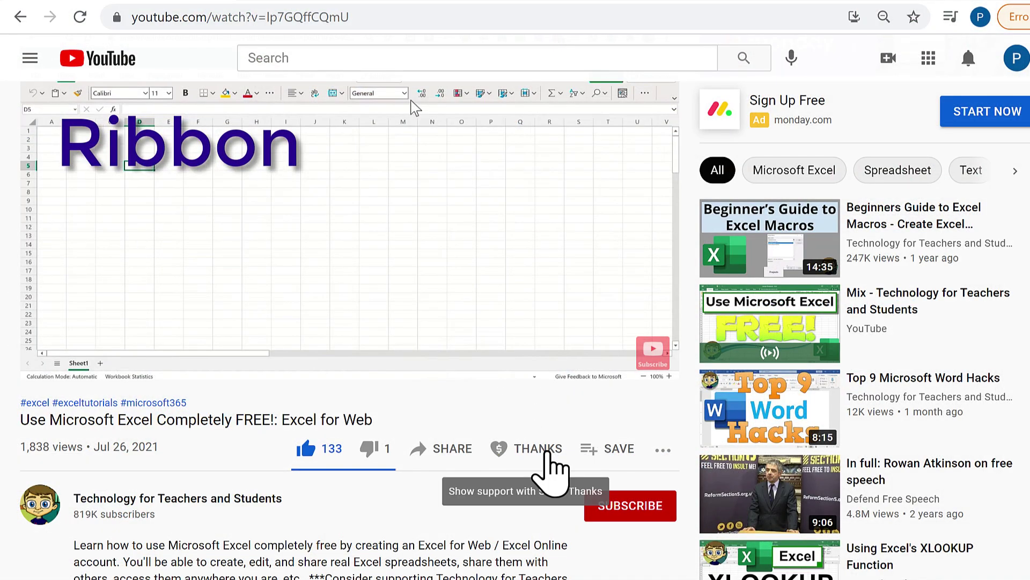
Open the Super Thanks dialog on the 'Use Microsoft Excel Completely FREE!: Excel for Web' video.
click(549, 454)
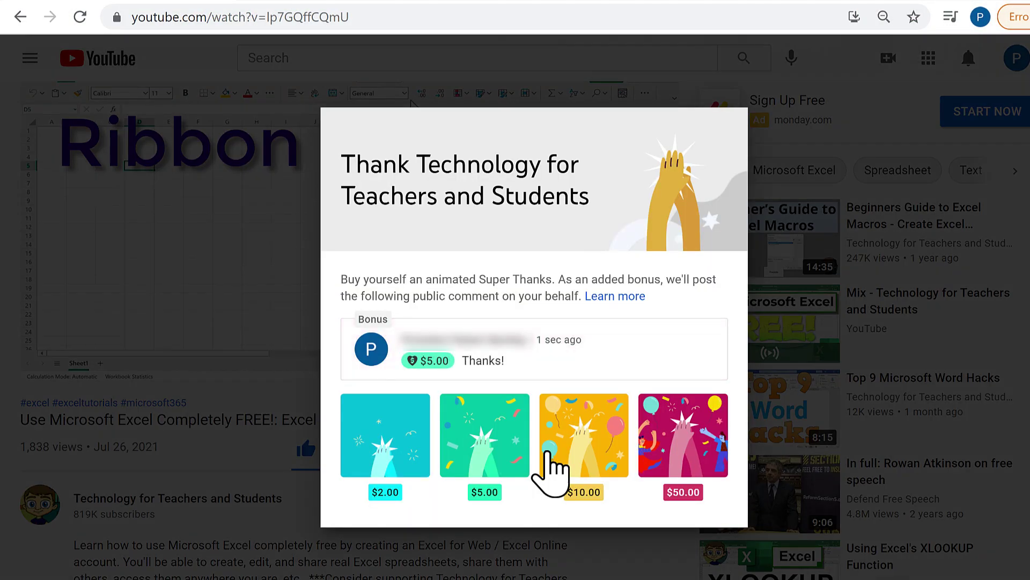